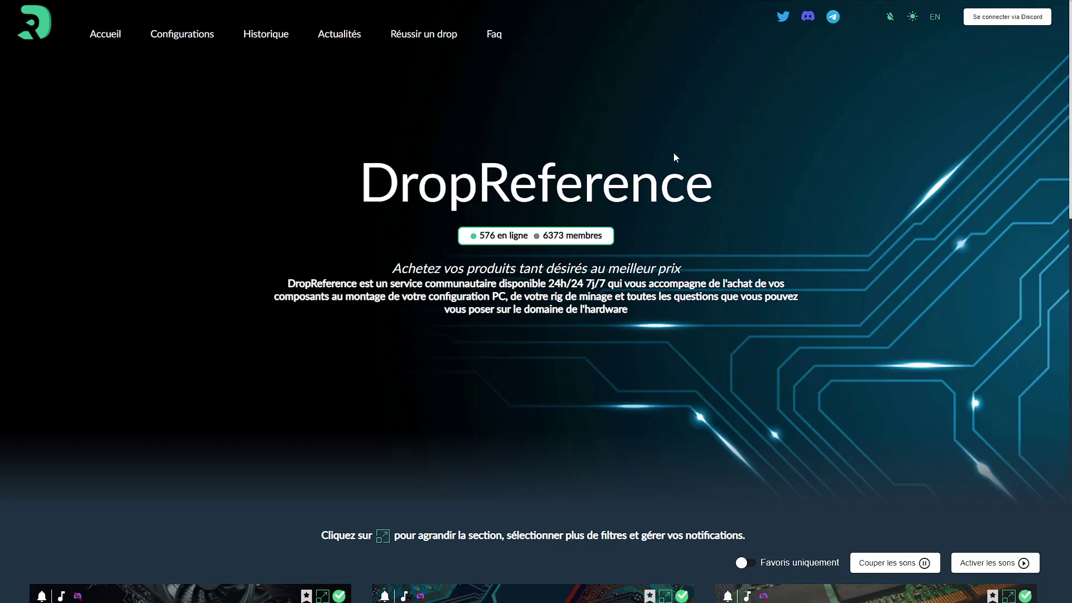
Browse the shared builds on the Configurations page and start creating a new configuration
left_click(190, 39)
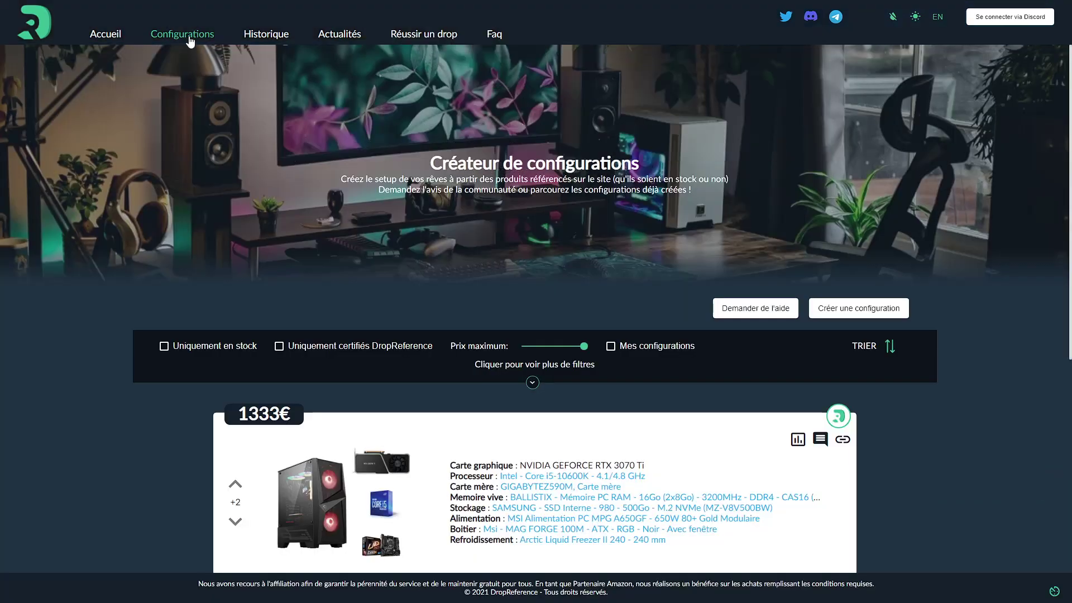
scroll(294, 203, "down", 5)
scroll(294, 203, "up", 4)
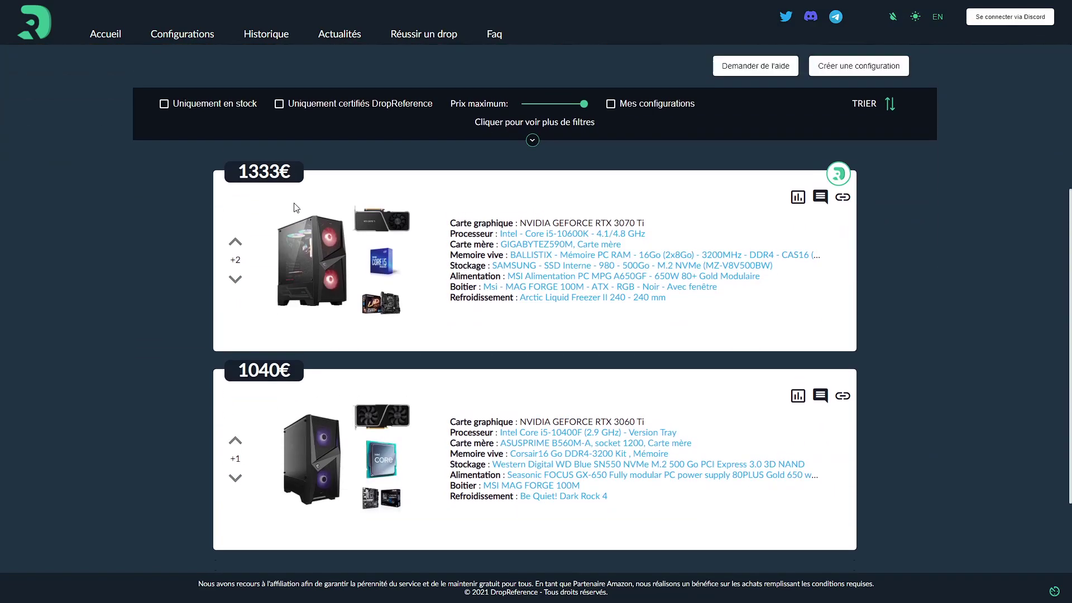
scroll(295, 203, "up", 1)
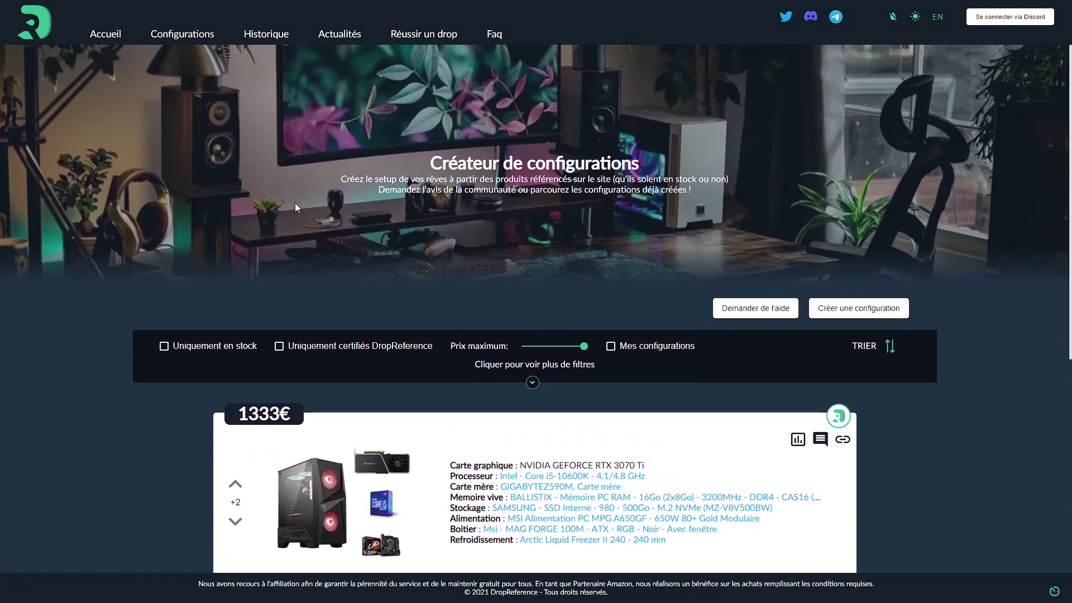
scroll(295, 202, "down", 5)
scroll(295, 203, "up", 5)
left_click(839, 317)
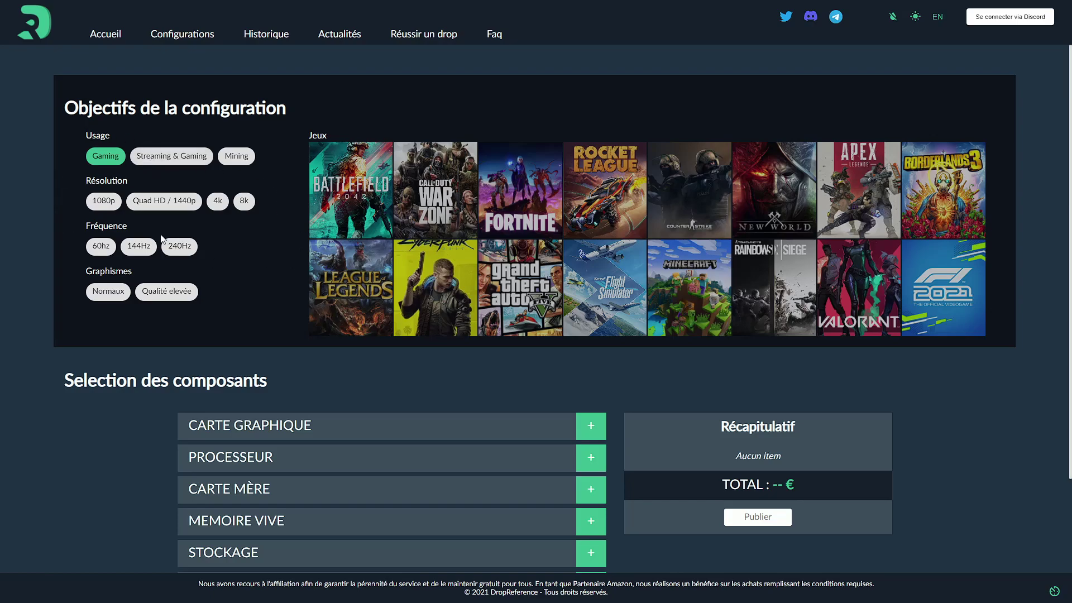
Set the build objectives to 1080p, 144Hz and Normaux graphics, and select Call of Duty Warzone as the game
left_click(100, 204)
left_click(139, 246)
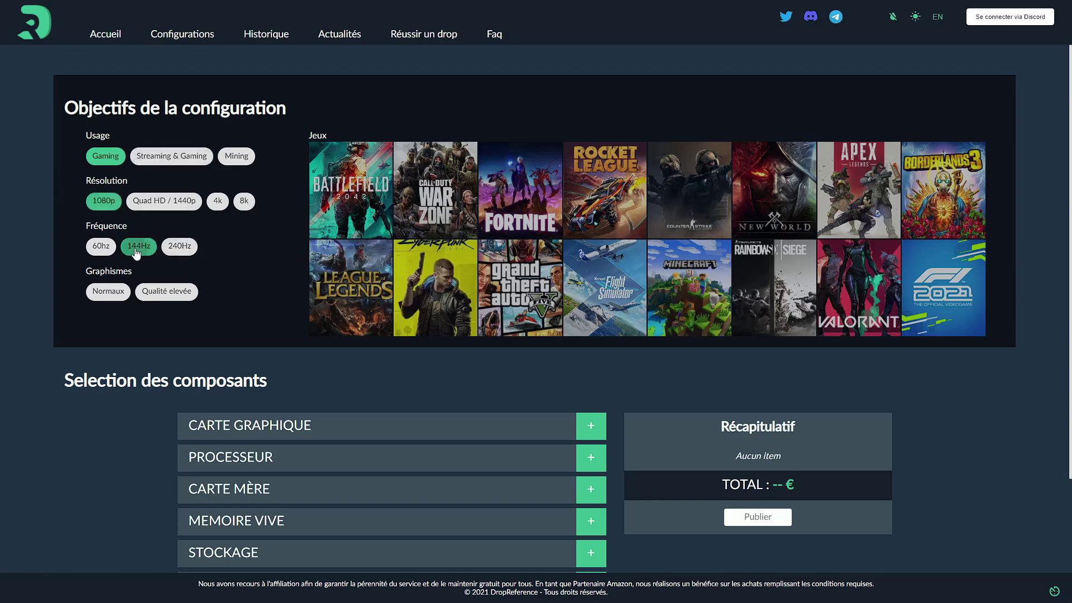
left_click(106, 294)
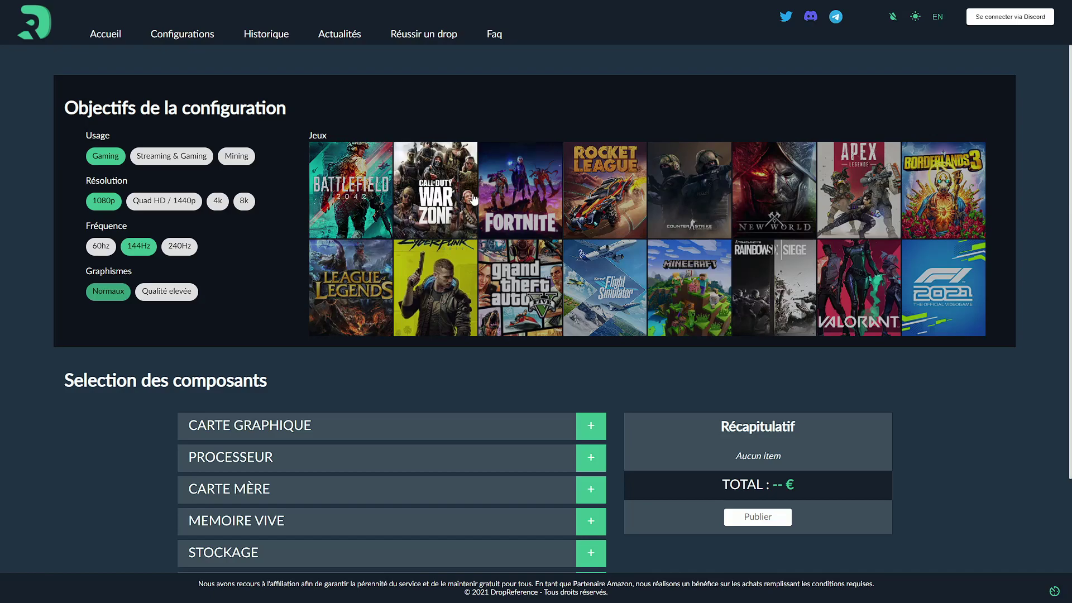
left_click(438, 207)
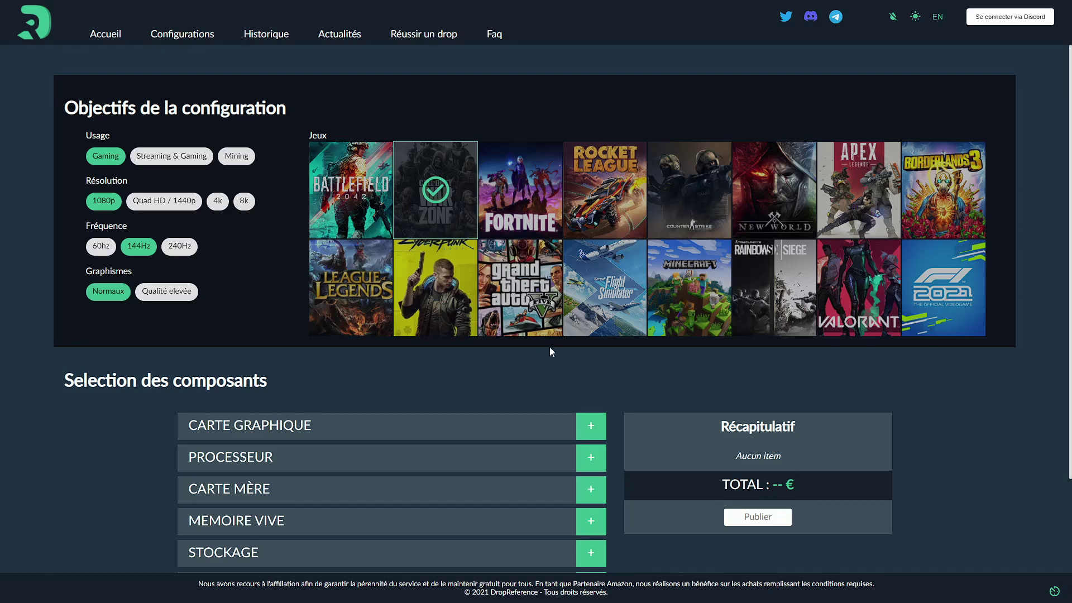
Open the graphics card selection, include out-of-stock products and search for 3070
scroll(535, 363, "down", 2)
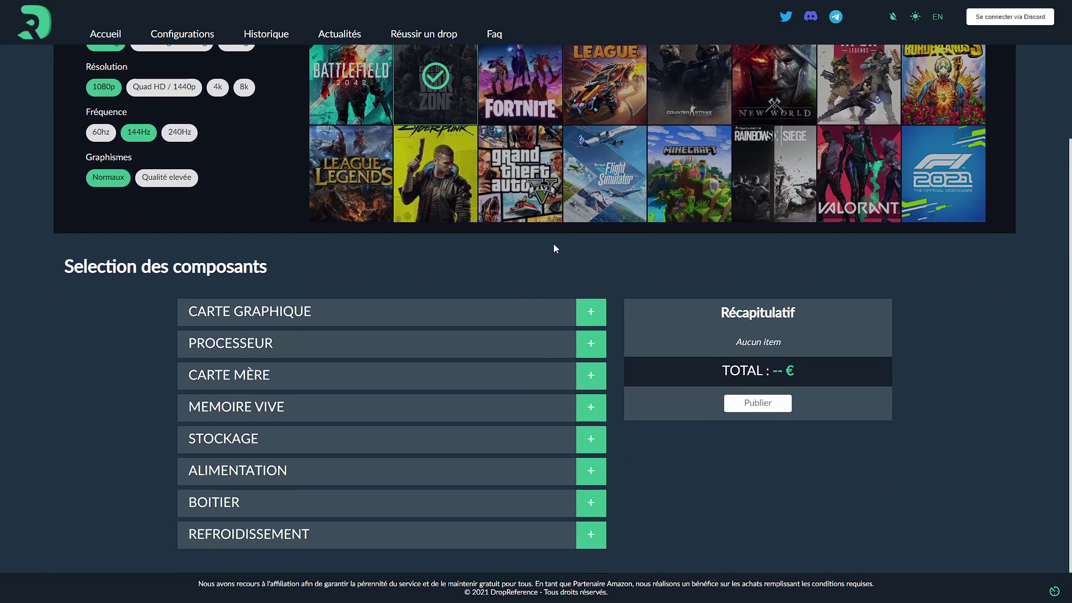
left_click(591, 312)
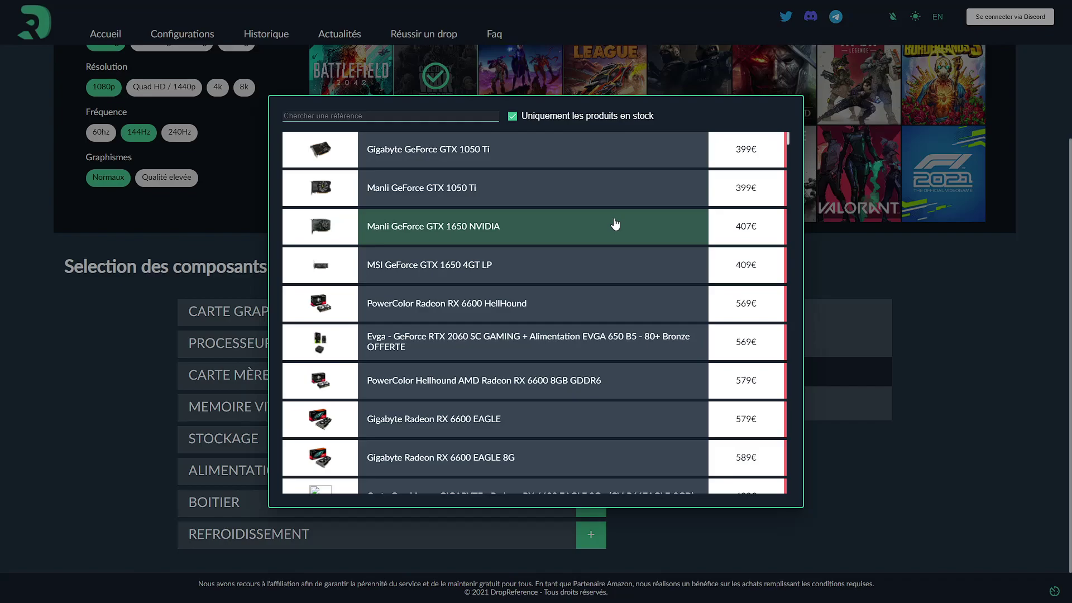
left_click(391, 116)
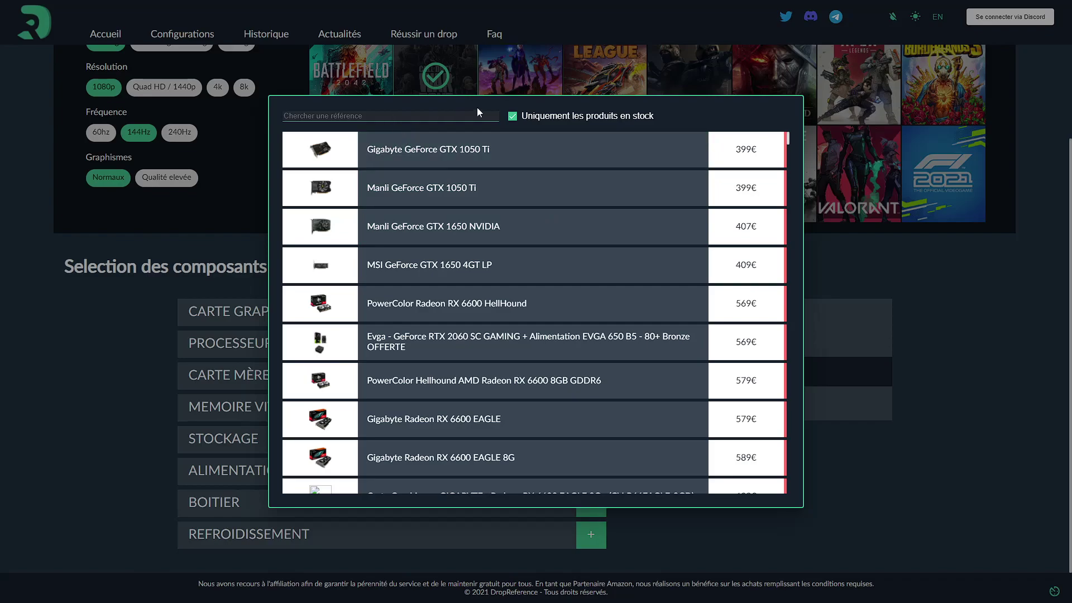
left_click(565, 122)
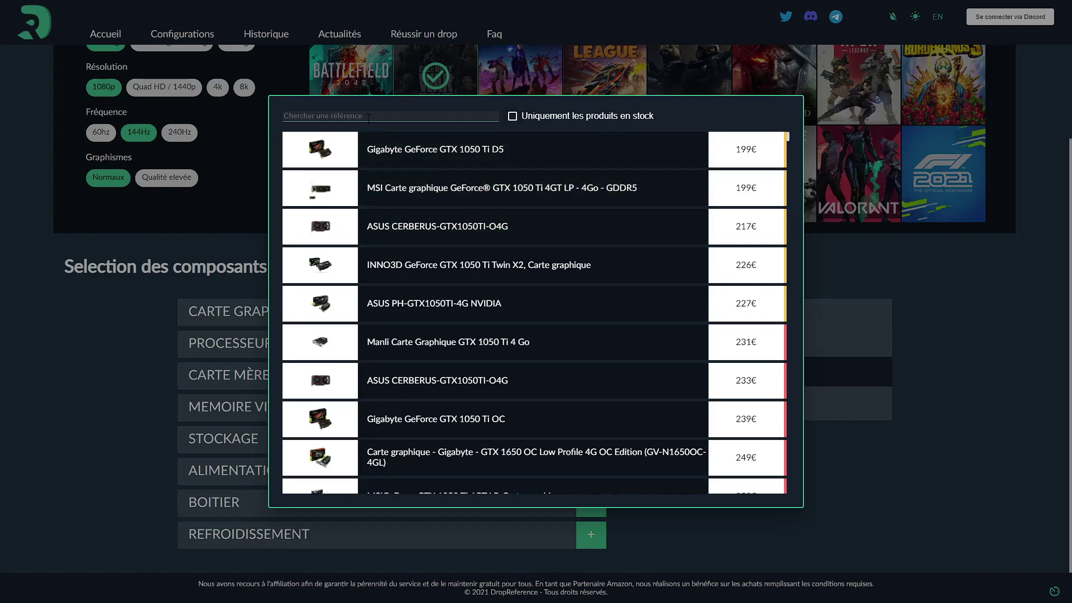
type("3070")
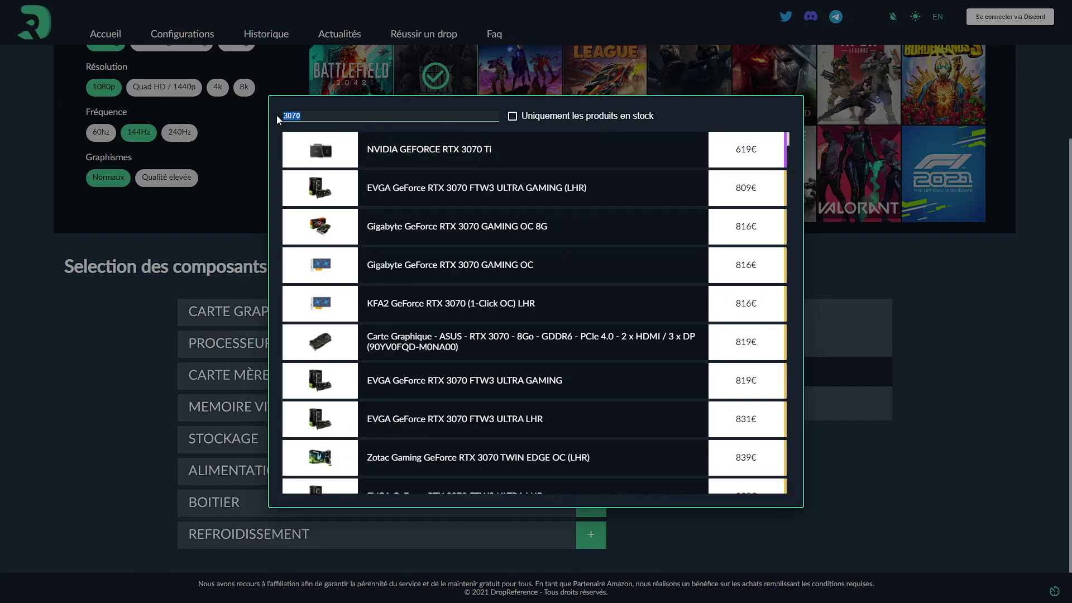
Change the graphics card search to 3060ti and add the NVIDIA GEFORCE RTX 3060 Ti at 419€
type("36")
key("BackSpace")
type("060ti")
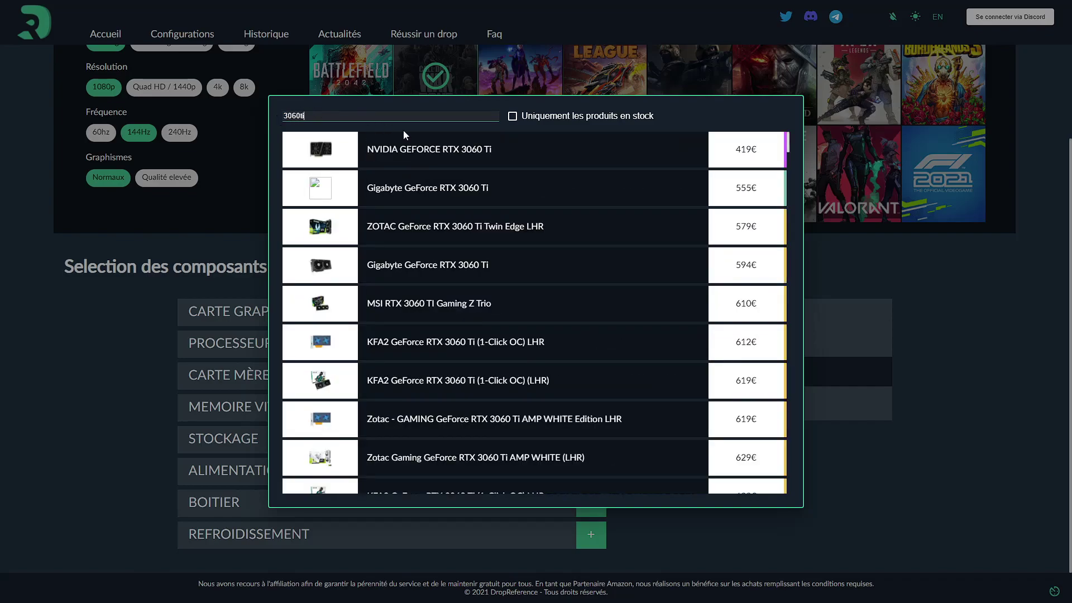
left_click(429, 153)
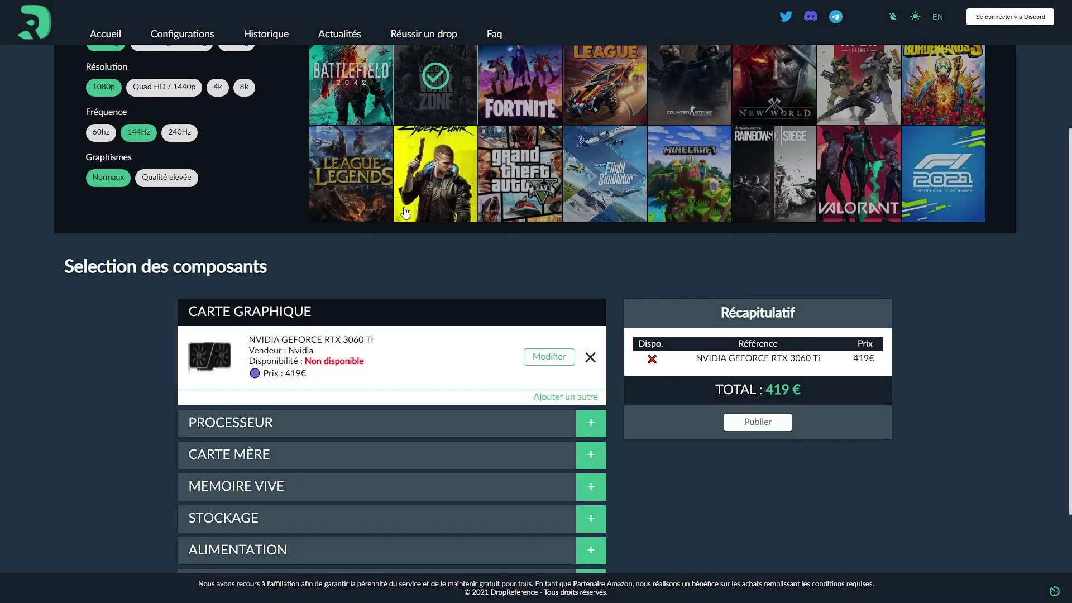
Search the processors for 10400 and add the Intel Core i5-10400F (2.9 GHz) - Version Tray
scroll(434, 258, "down", 1)
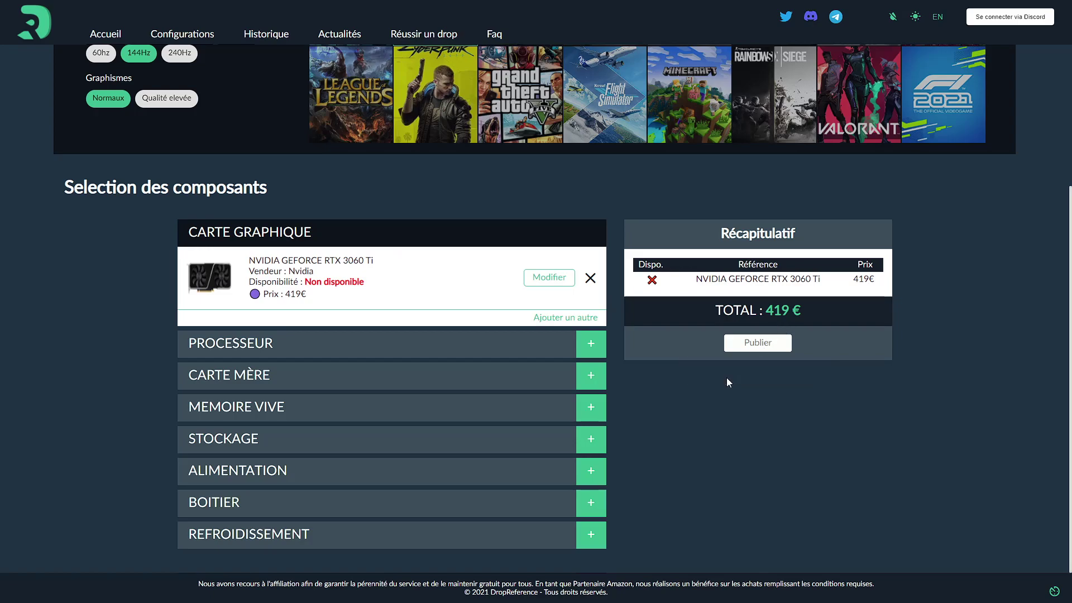
left_click(587, 350)
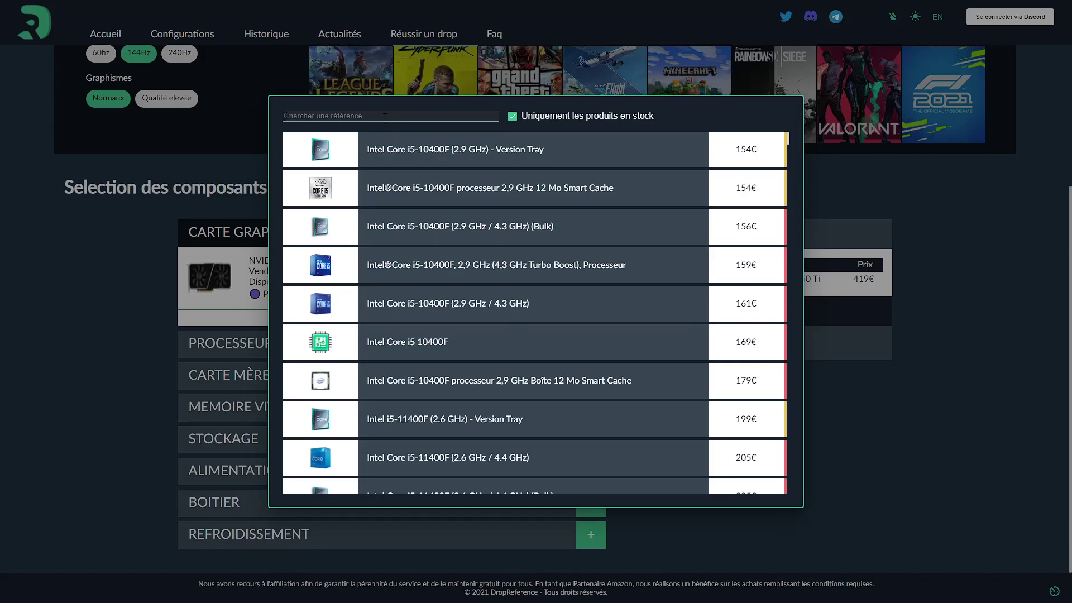
type("10400")
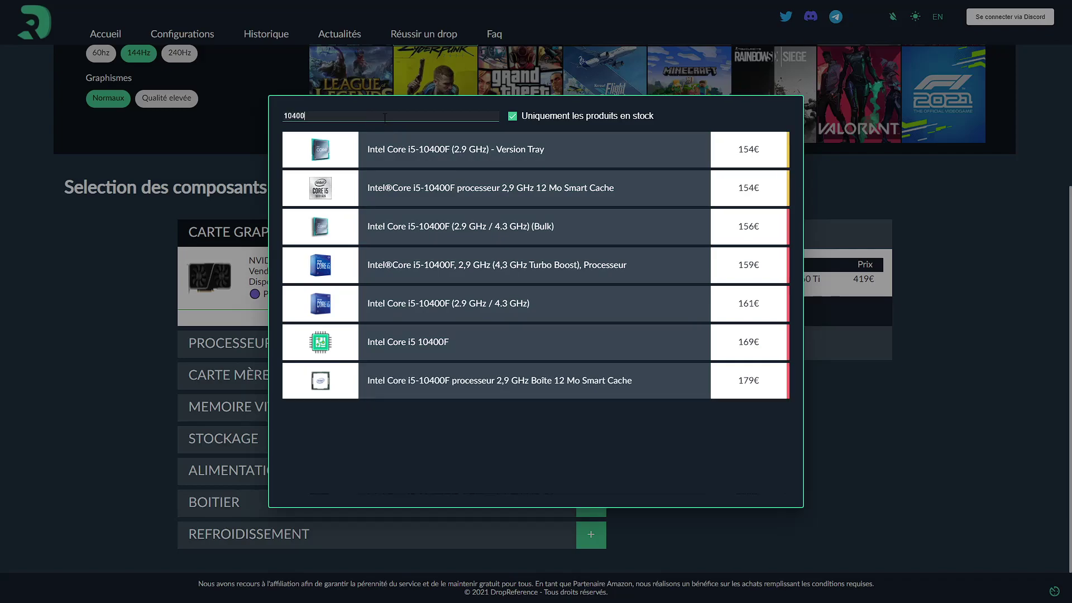
left_click(376, 158)
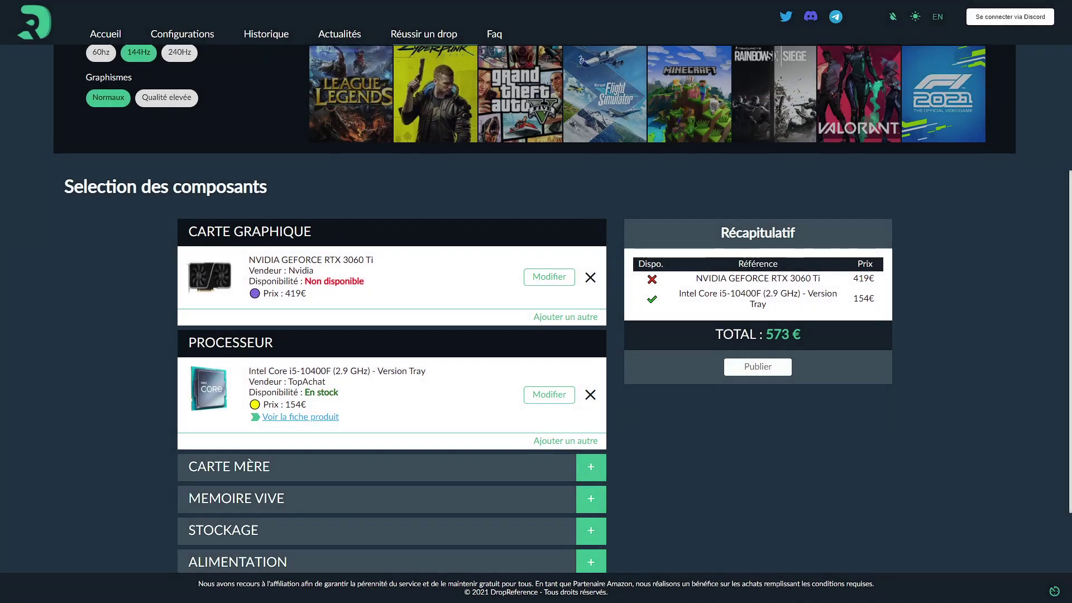
Search the motherboards for "b560 asus" and add the ASUSPRIME B560M-A, socket 1200, at 117€
scroll(297, 236, "down", 2)
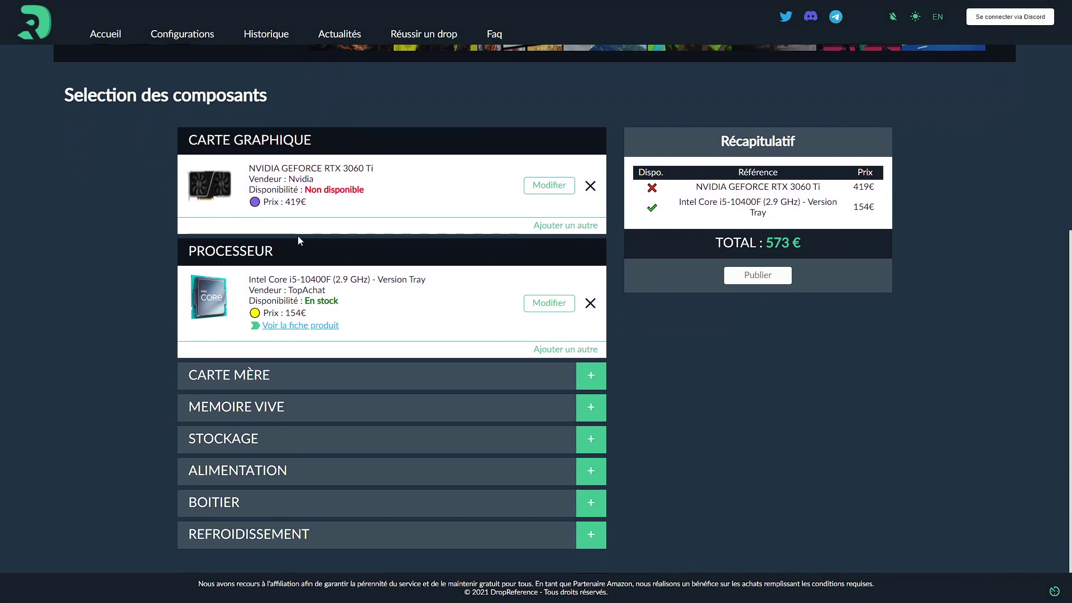
left_click(593, 381)
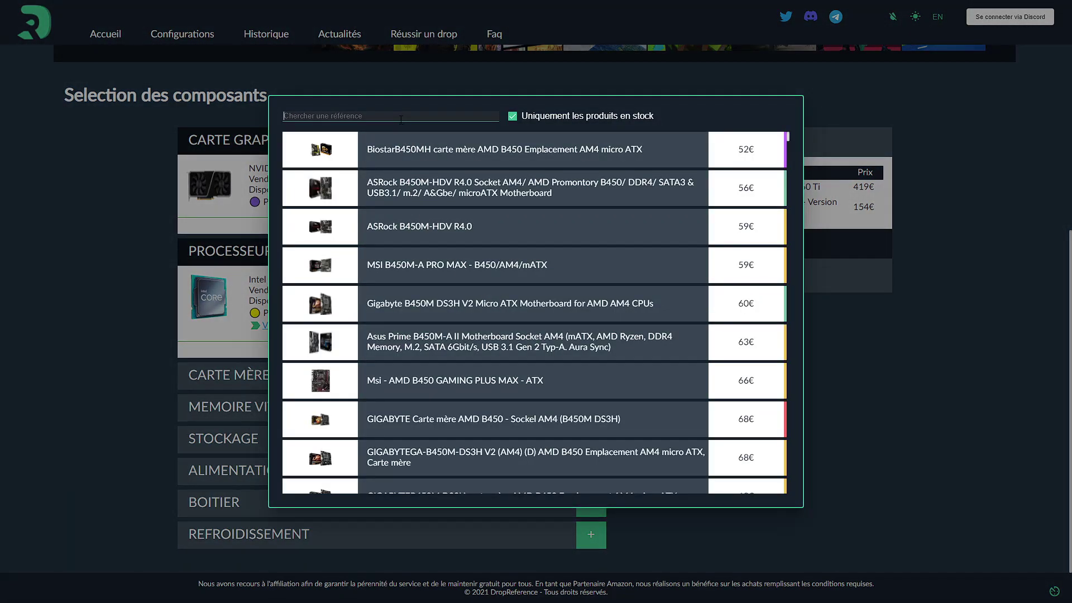
type("b560 asus")
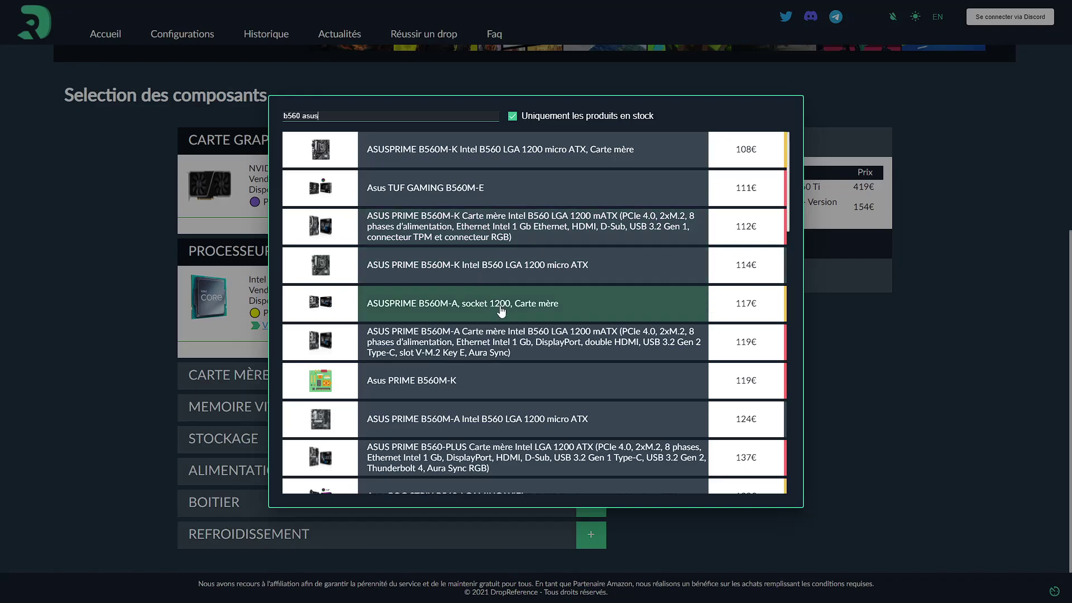
left_click(501, 311)
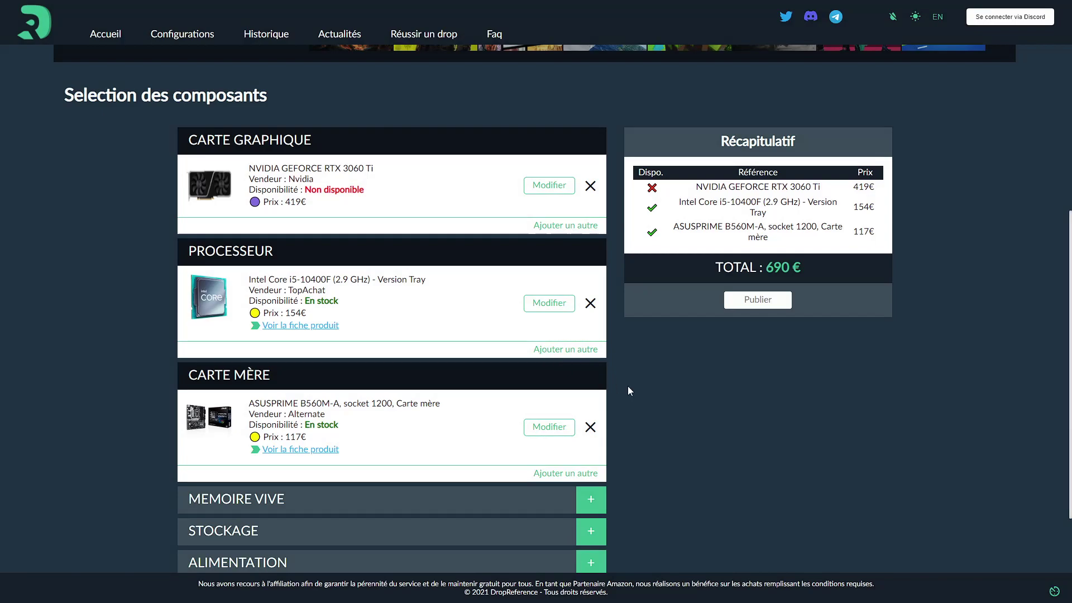
Search the memory for "2x8go corsair" and add the CORSAIR Vengeance LPX 16Go (2x8Go) 3200 MHz CAS 16 kit (CMK16GX4M2B3200C16)
scroll(631, 385, "down", 2)
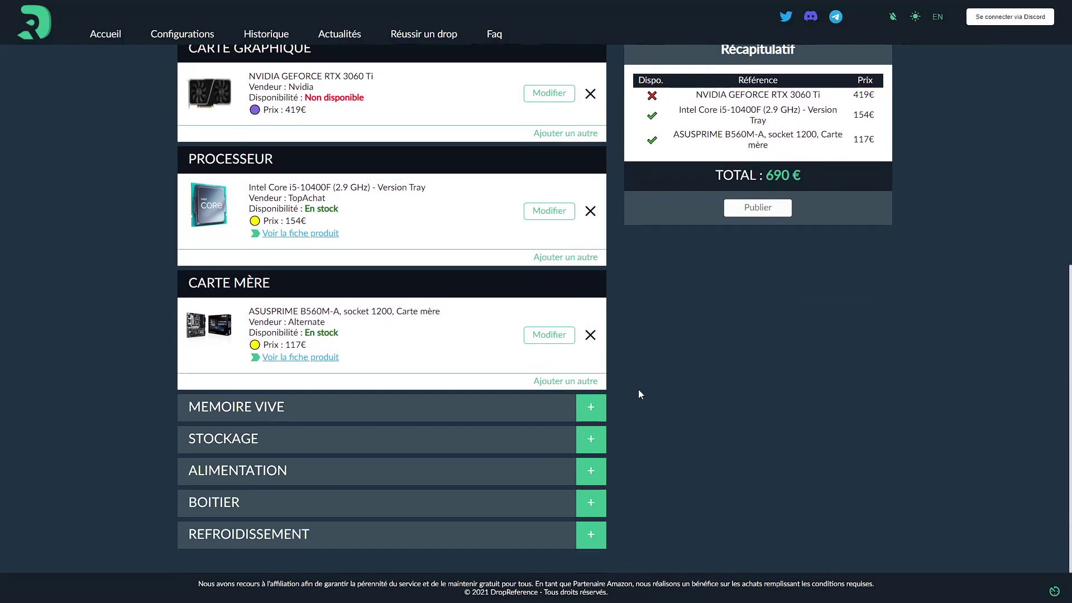
left_click(598, 411)
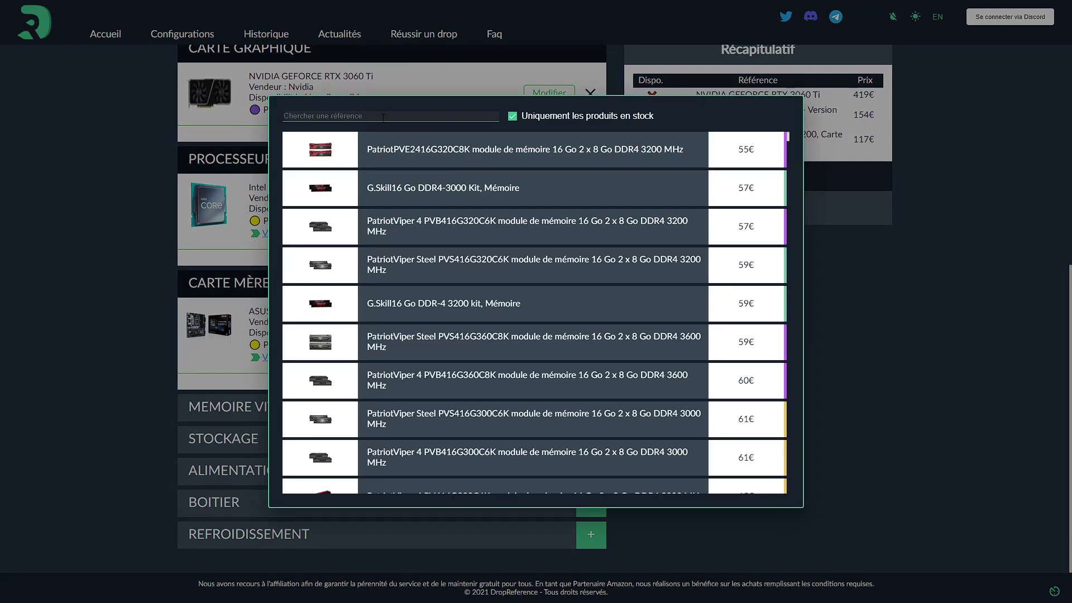
type("2x8go")
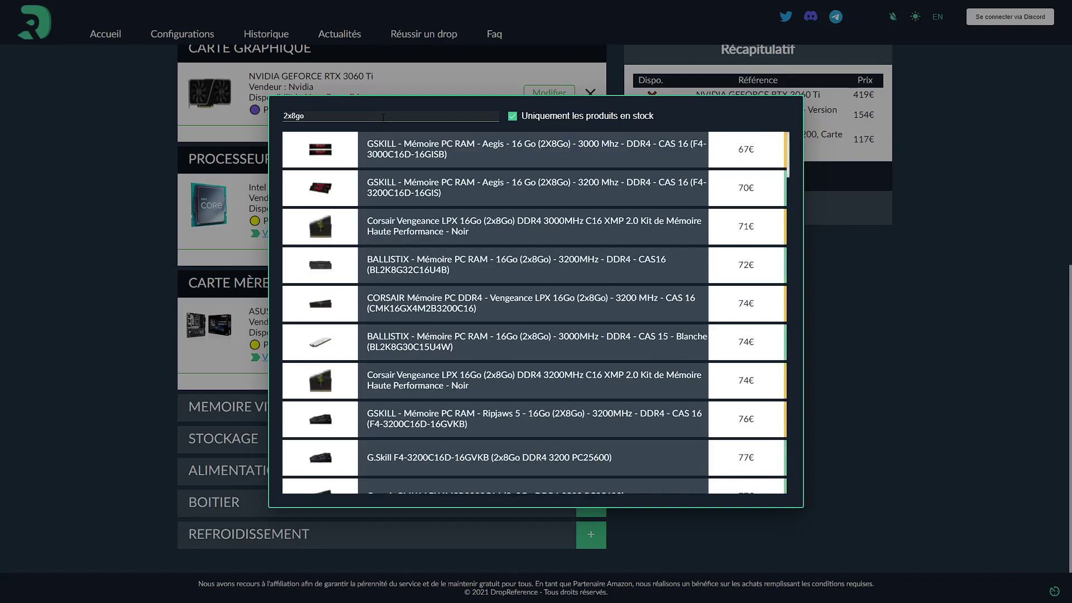
type(" corsair")
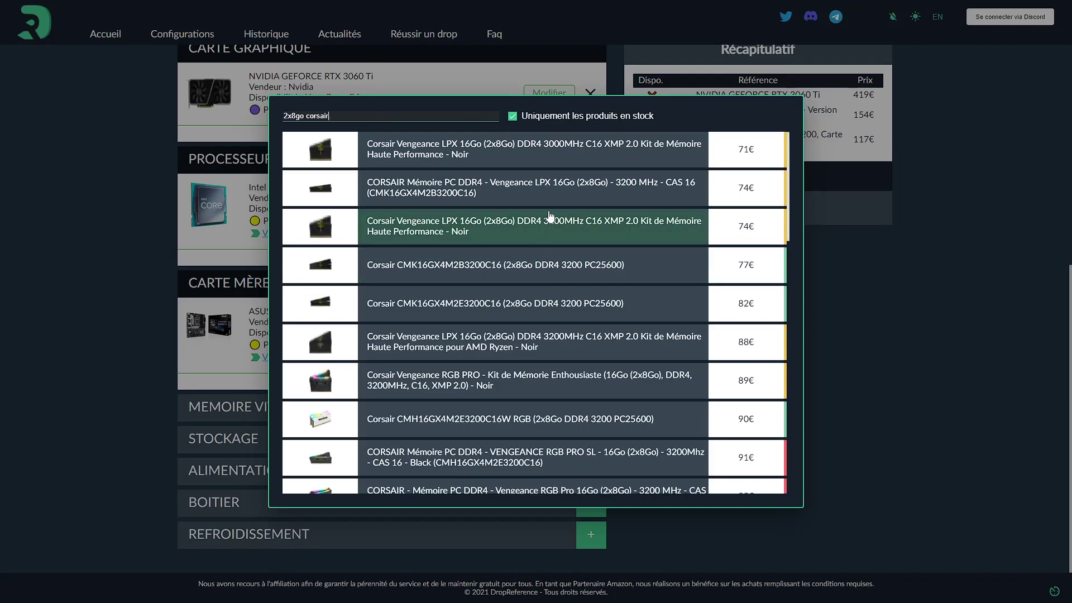
Search the storage products for "ssd wd" and add the WD Black SN750 500Go M.2 NVMe SSD at 59€
scroll(683, 359, "down", 2)
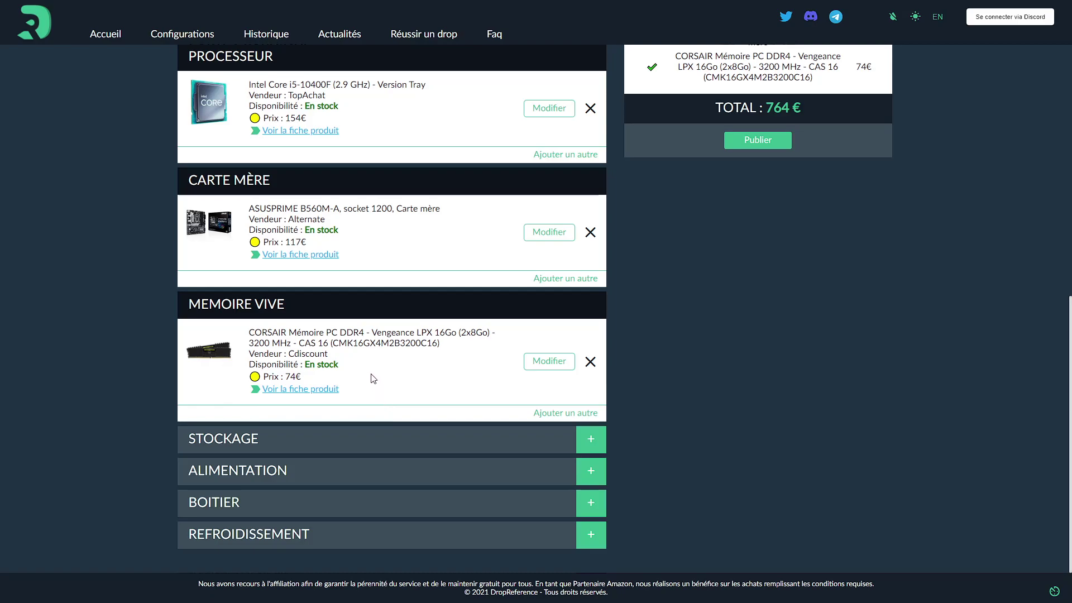
left_click(585, 443)
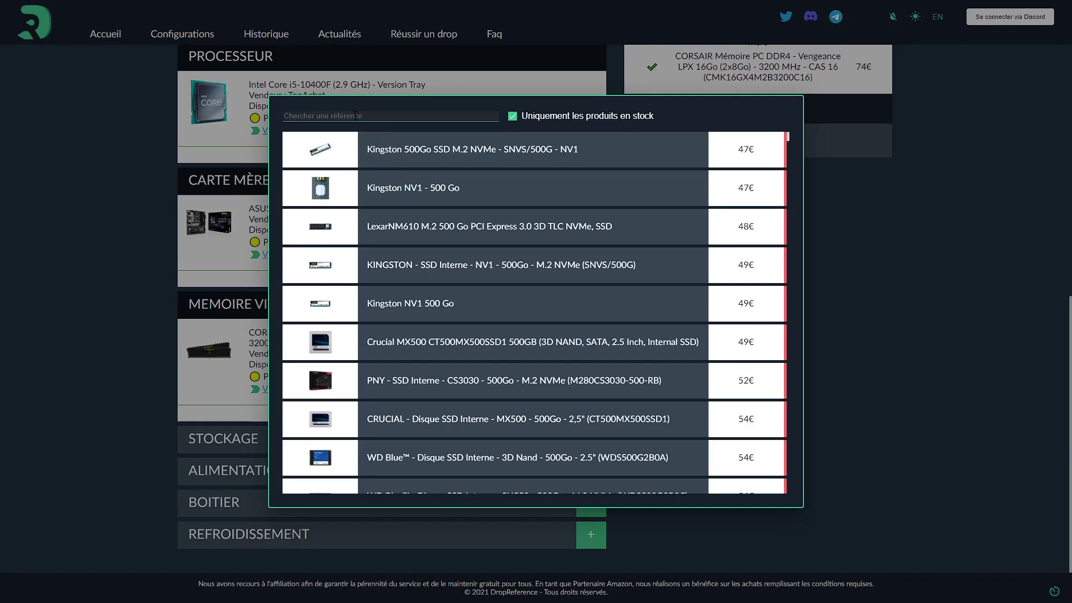
type("ssd ")
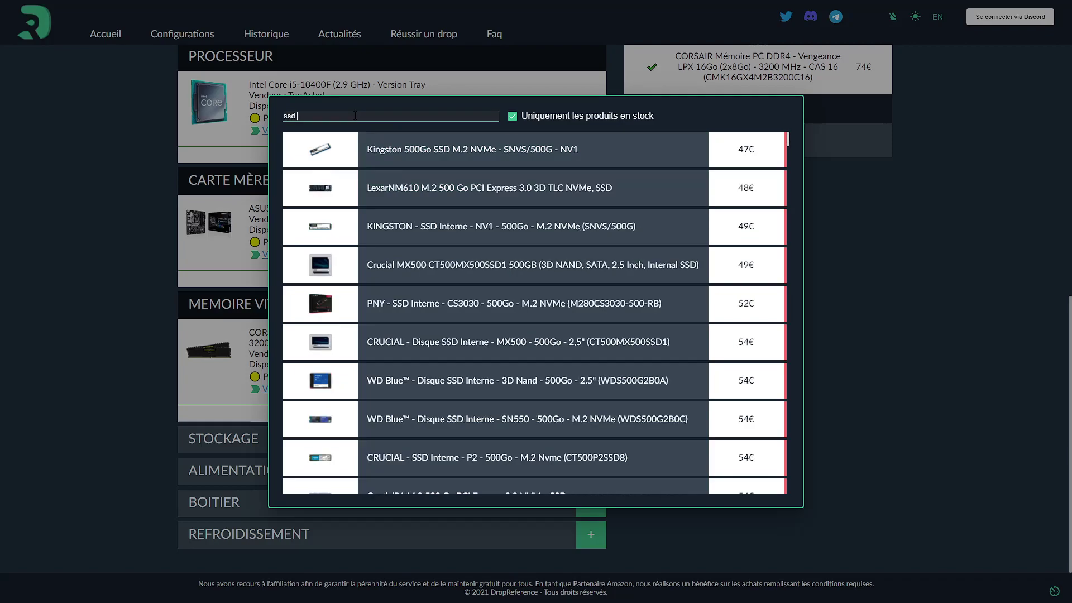
type("wd")
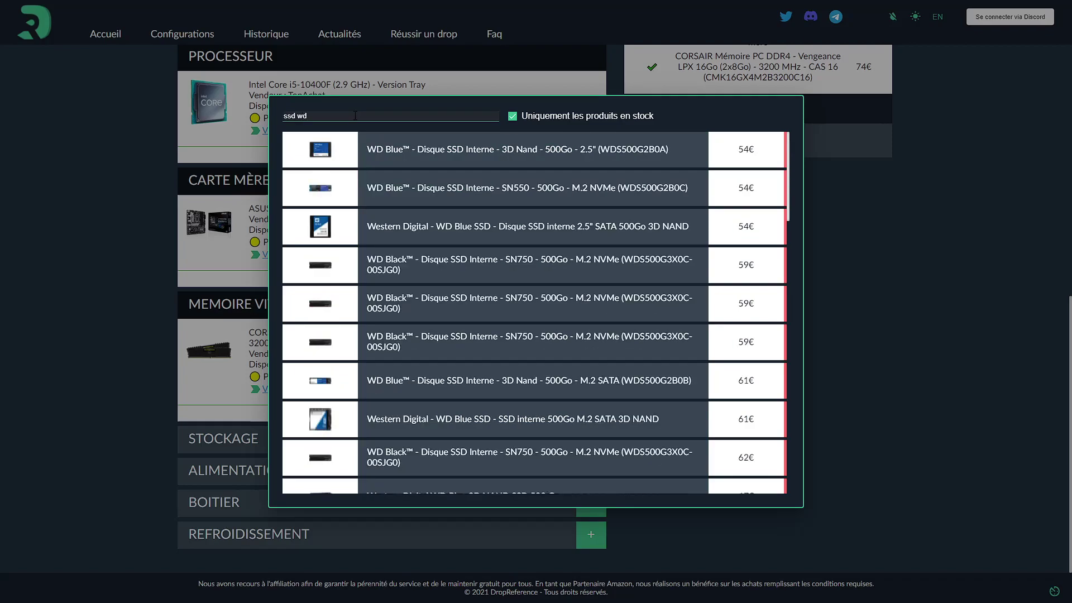
left_click(585, 287)
Open the power supply selection, try searching for 700w and clear the search
scroll(673, 359, "down", 2)
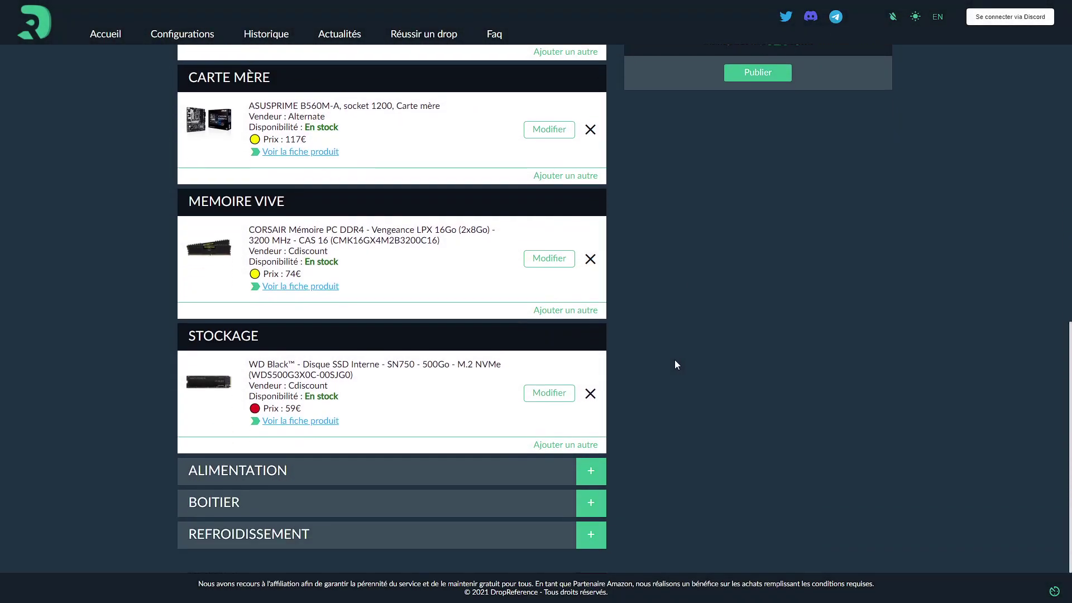
left_click(592, 472)
type("700w")
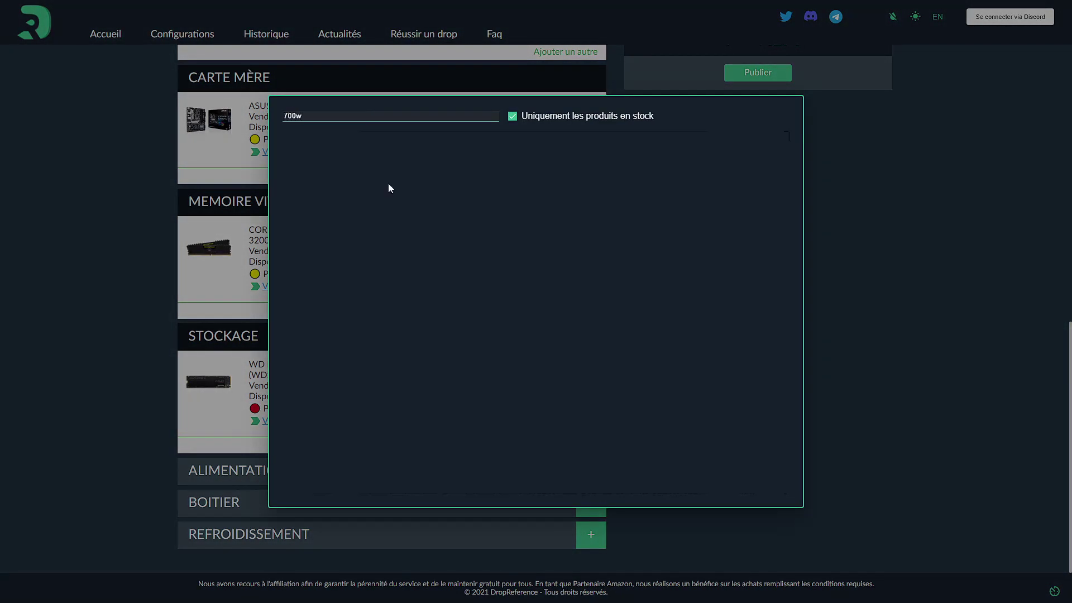
key("BackSpace")
key("BackSpace")
key("BackSpace")
type("a")
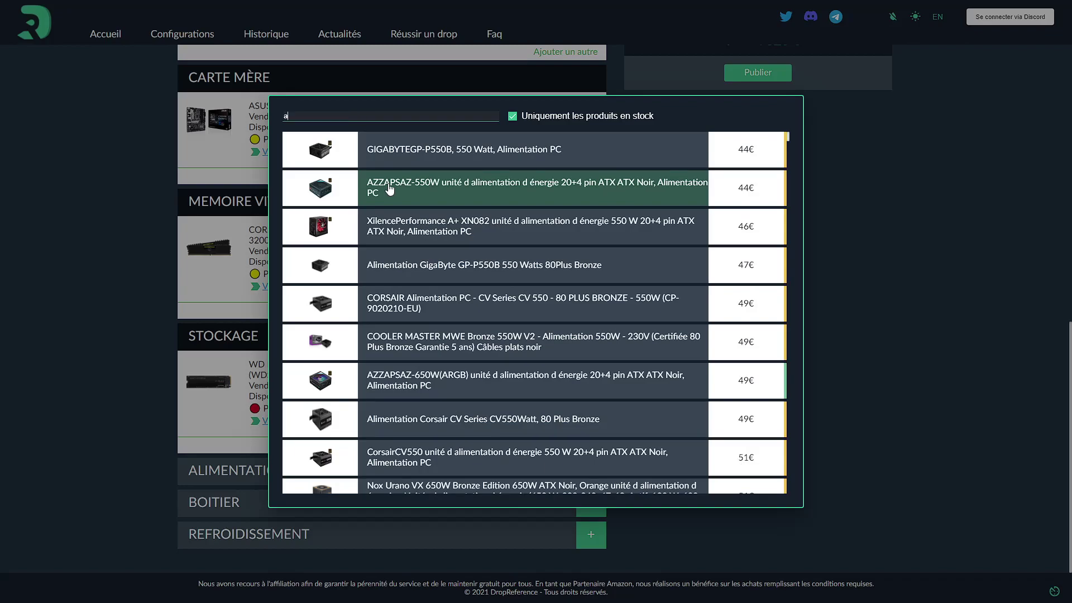
type("li")
key("BackSpace")
key("BackSpace")
key("BackSpace")
Search the power supplies for "seasonic 750" and add the Seasonic Focus GX-750 Full Modular 80plus Gold 750 Watt at 97€
type("seasonic ")
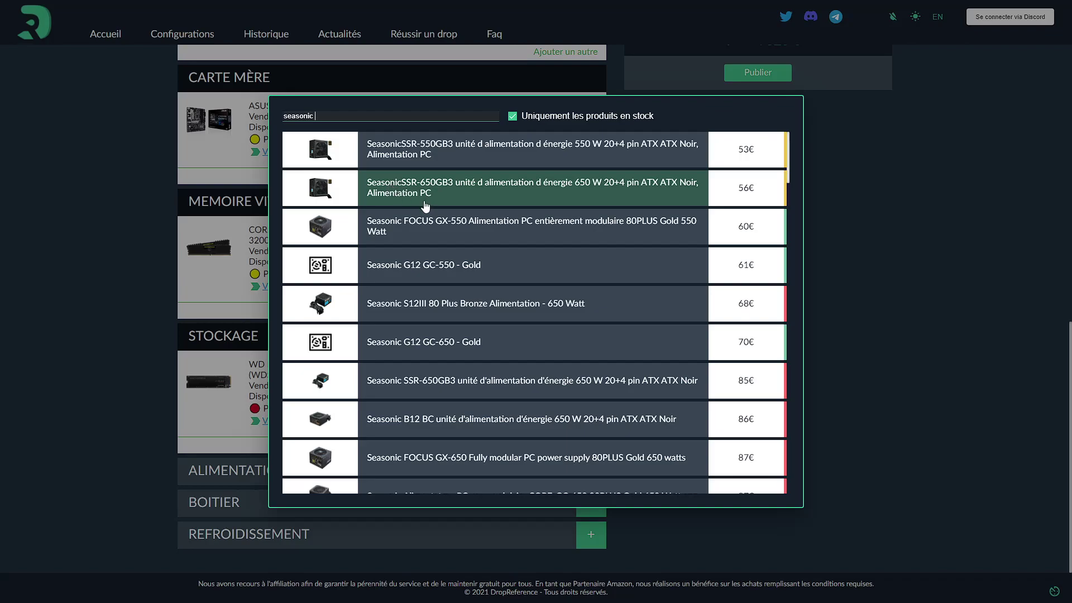
type("700")
key("BackSpace")
key("BackSpace")
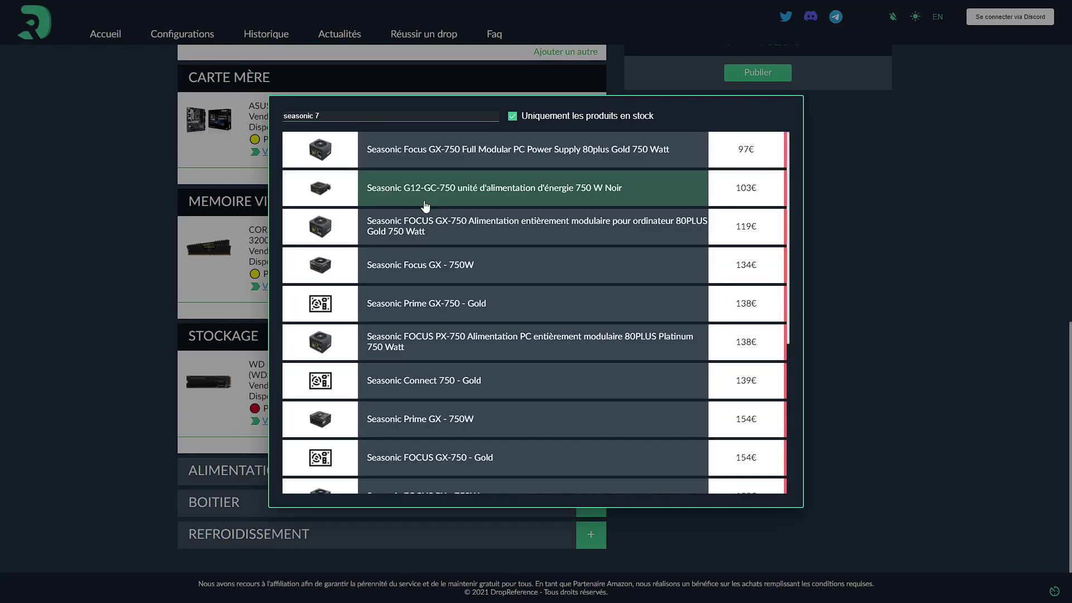
type("50")
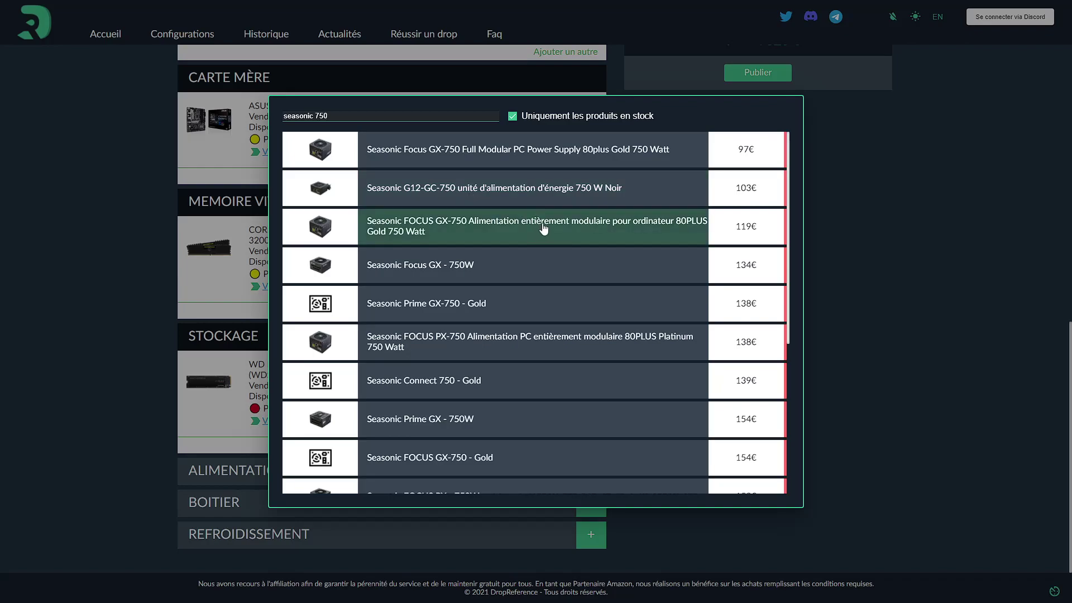
left_click(554, 161)
Open the case selection and add the Fractal Design Focus G Blanc with window at 51€
scroll(732, 320, "down", 2)
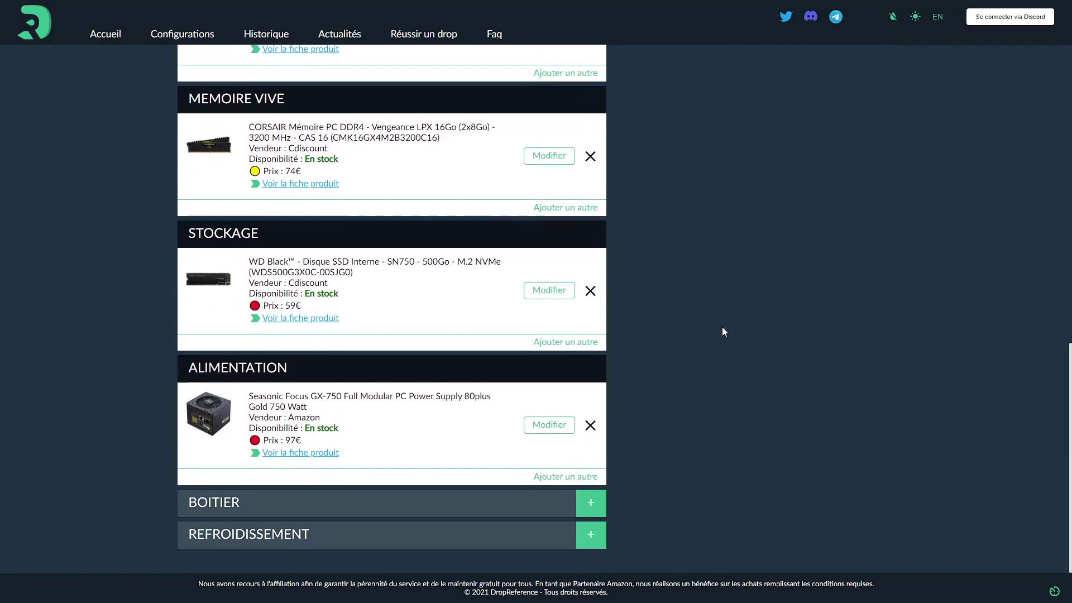
left_click(589, 500)
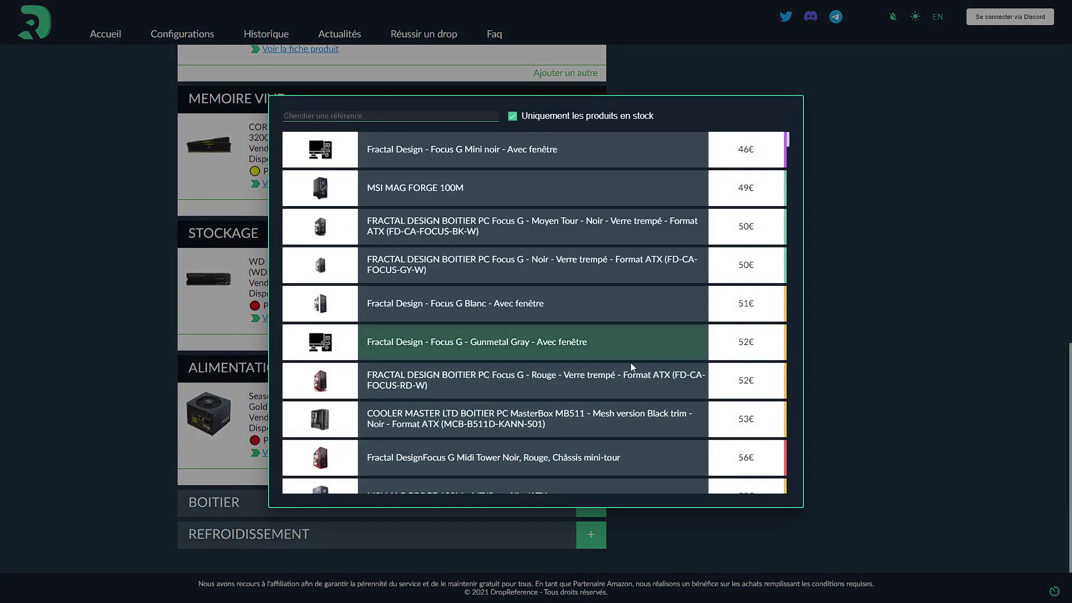
left_click(437, 309)
Search the cooling products for "dark rock" and add the Be Quiet! Dark Rock 4 - BK021 at 64€
scroll(639, 359, "down", 2)
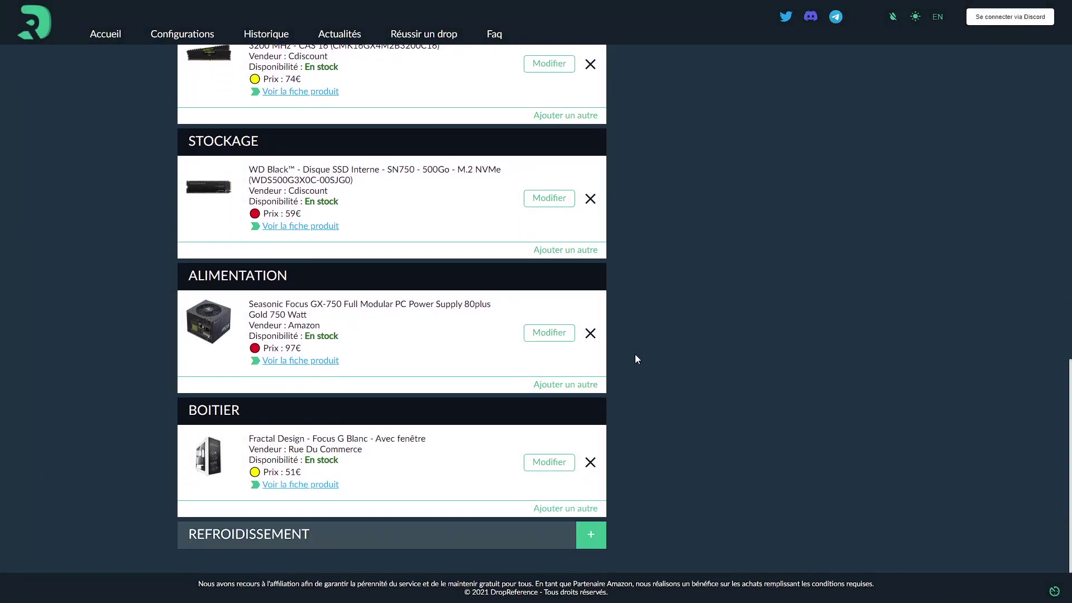
left_click(593, 531)
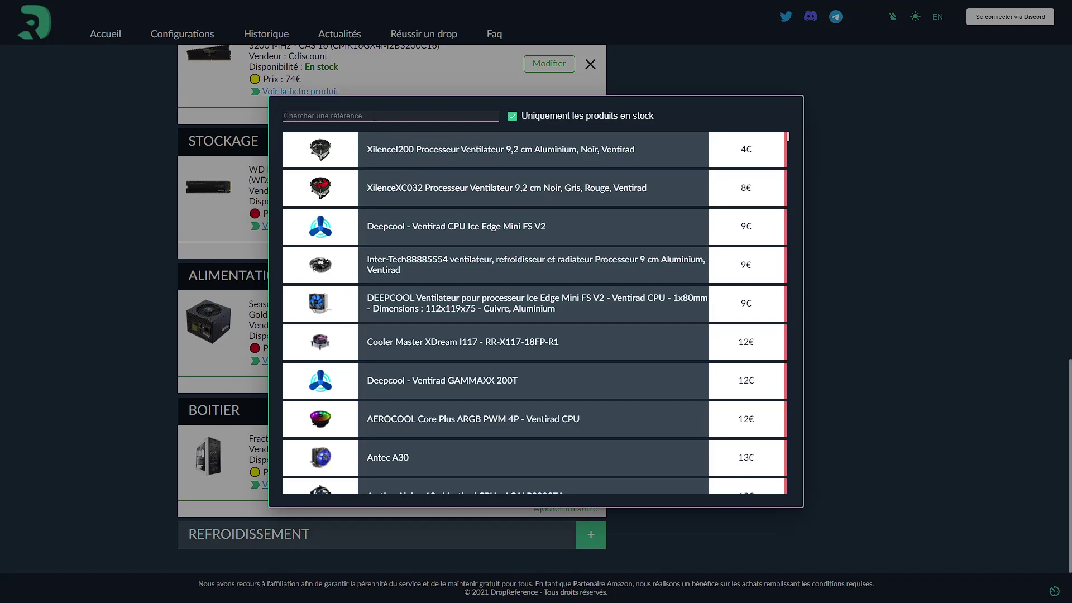
left_click(375, 116)
type("dark rock")
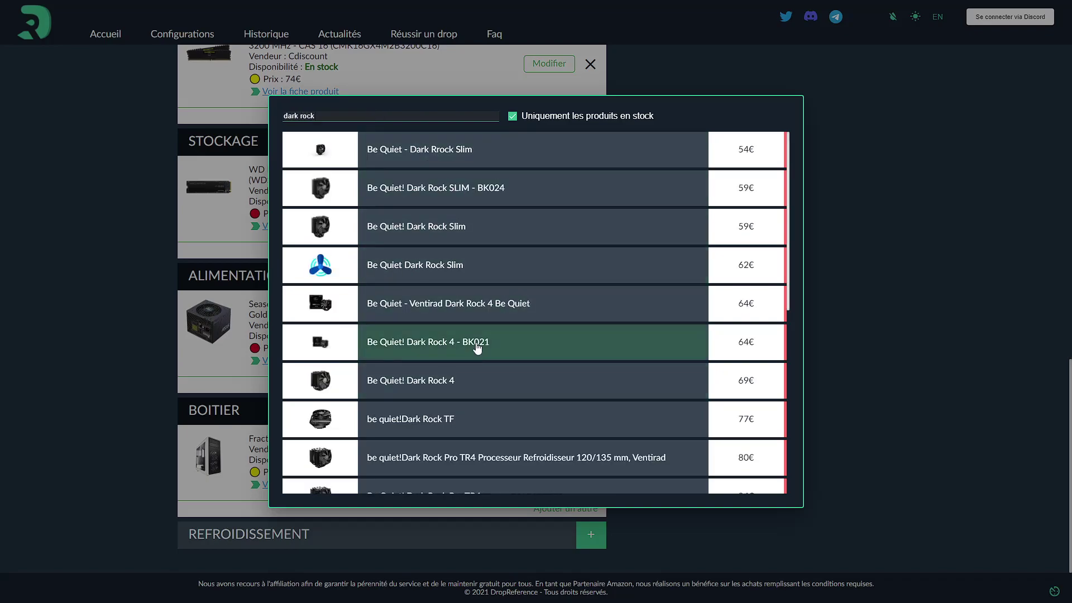
left_click(478, 347)
Review the selected components, their availability and prices, and the configuration's summary
scroll(667, 371, "down", 2)
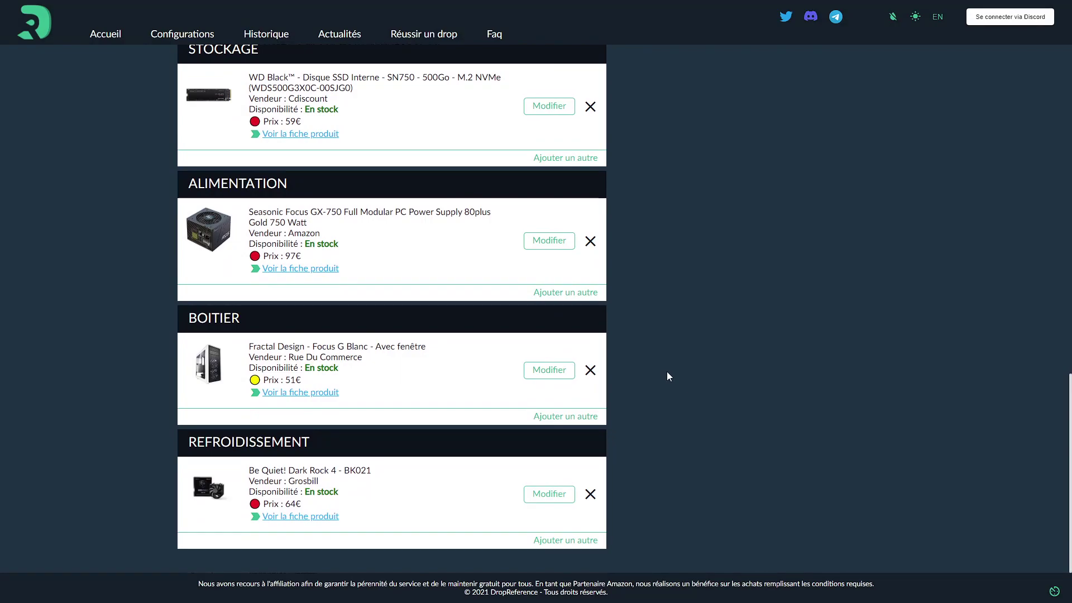
scroll(667, 370, "up", 10)
scroll(667, 370, "up", 2)
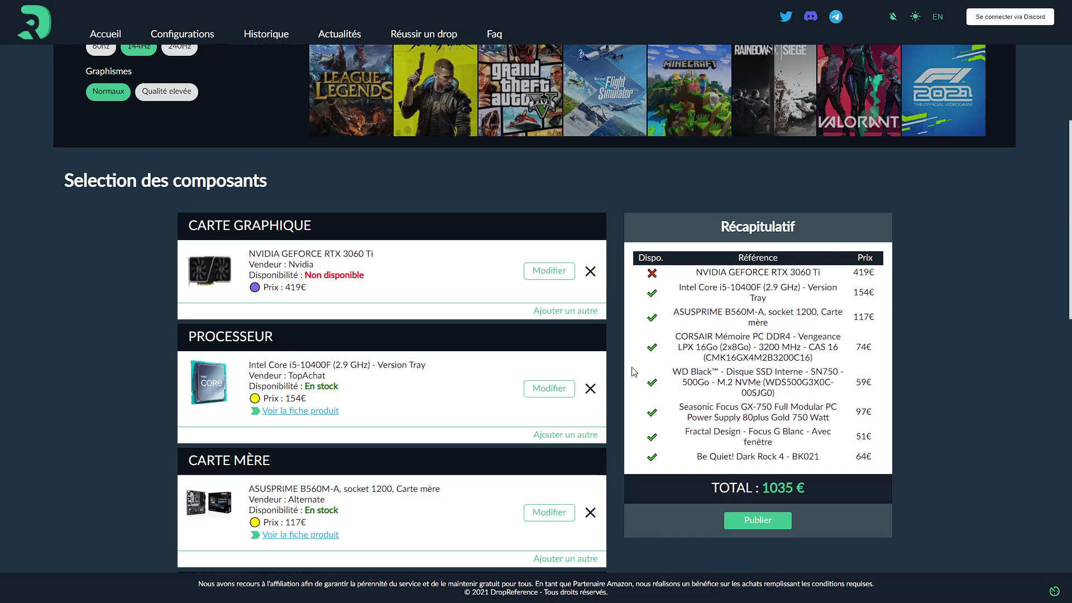
scroll(637, 371, "down", 2)
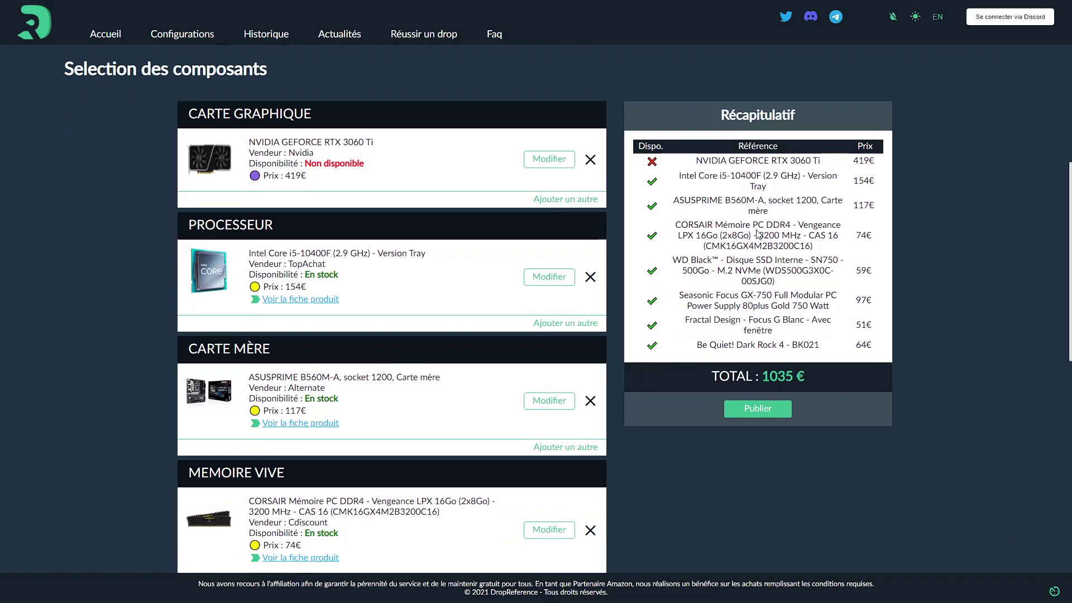
scroll(758, 235, "up", 4)
scroll(804, 233, "down", 3)
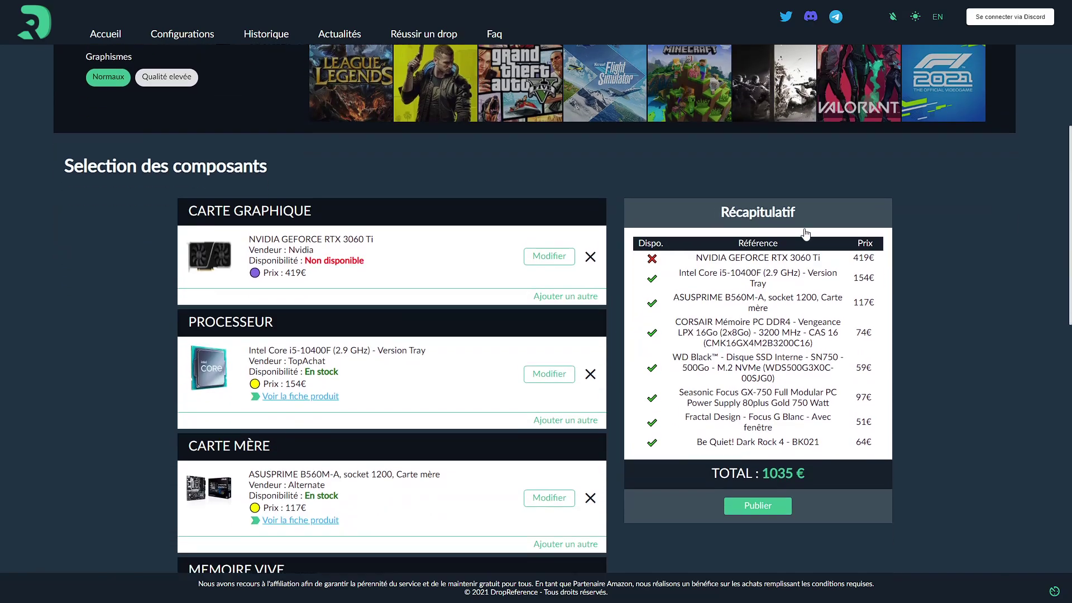
scroll(829, 254, "down", 10)
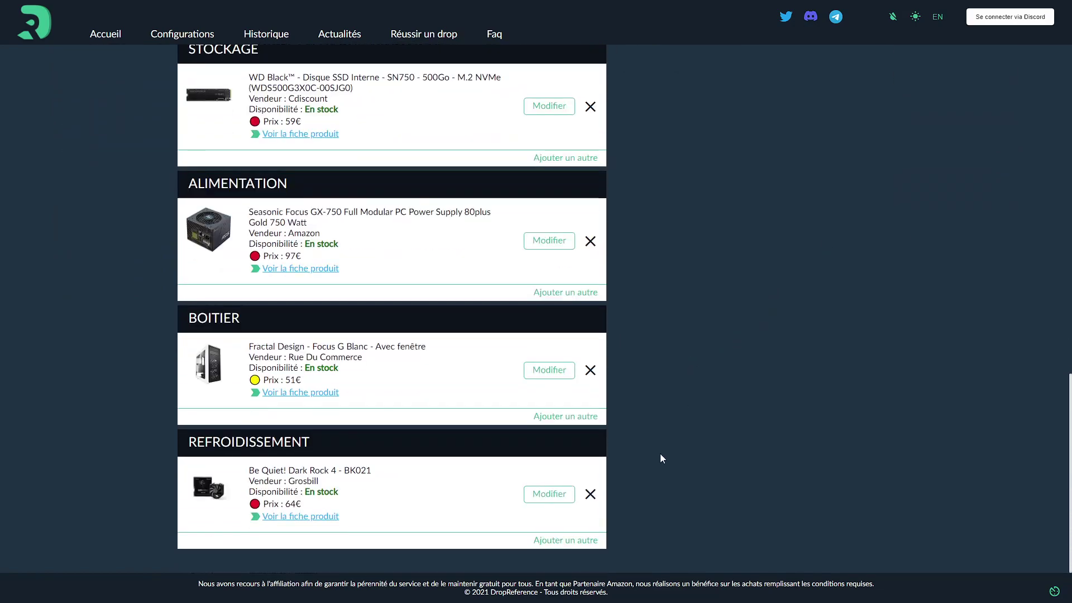
scroll(781, 380, "up", 1)
scroll(781, 380, "up", 10)
Publish the finished PC configuration and look over the list of community configurations
left_click(737, 467)
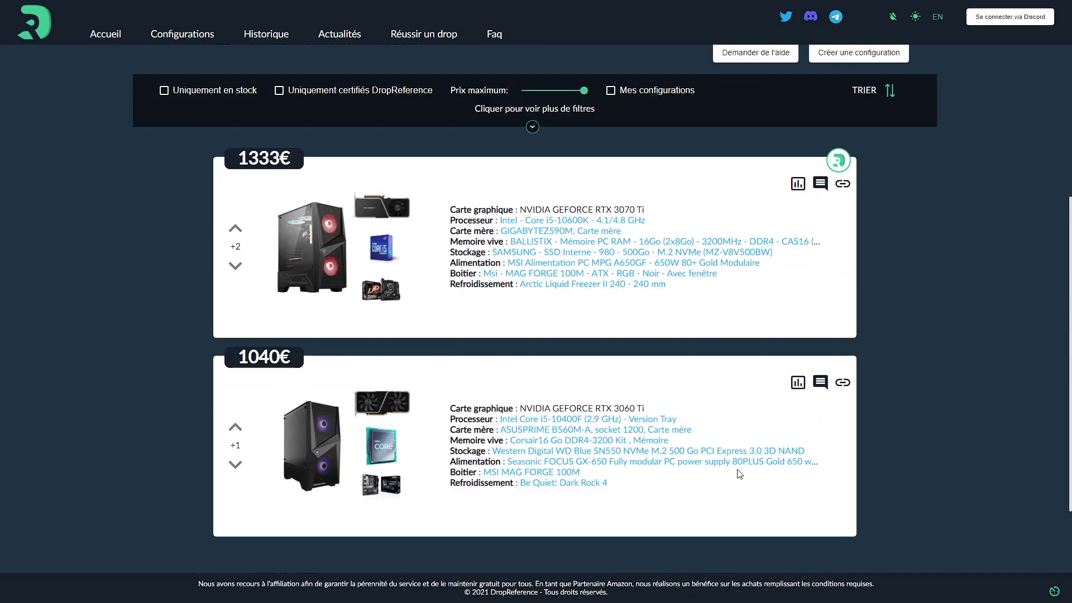
scroll(872, 273, "up", 2)
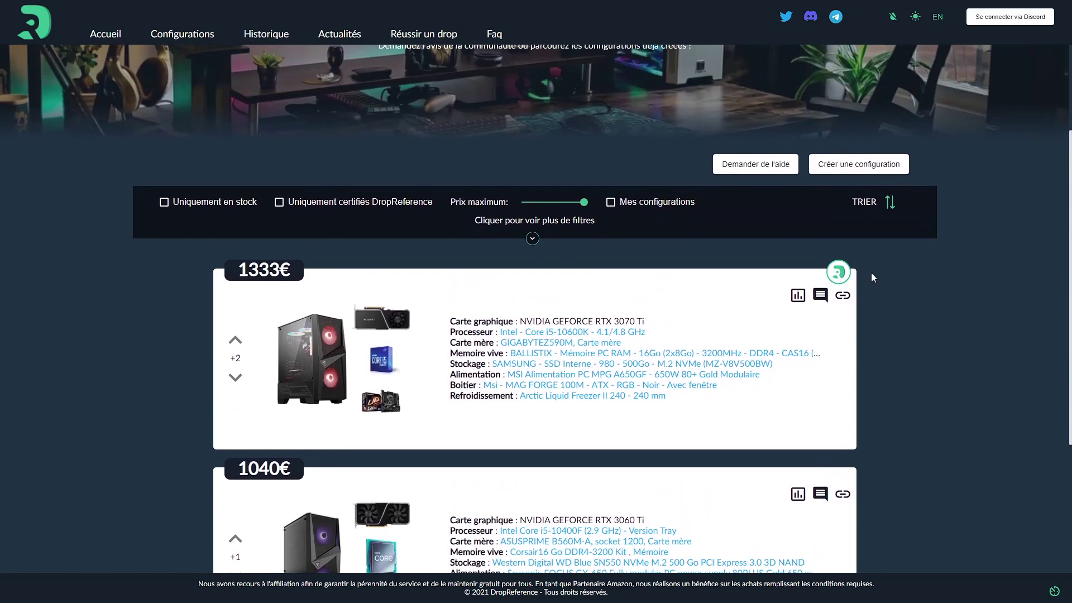
scroll(872, 274, "up", 1)
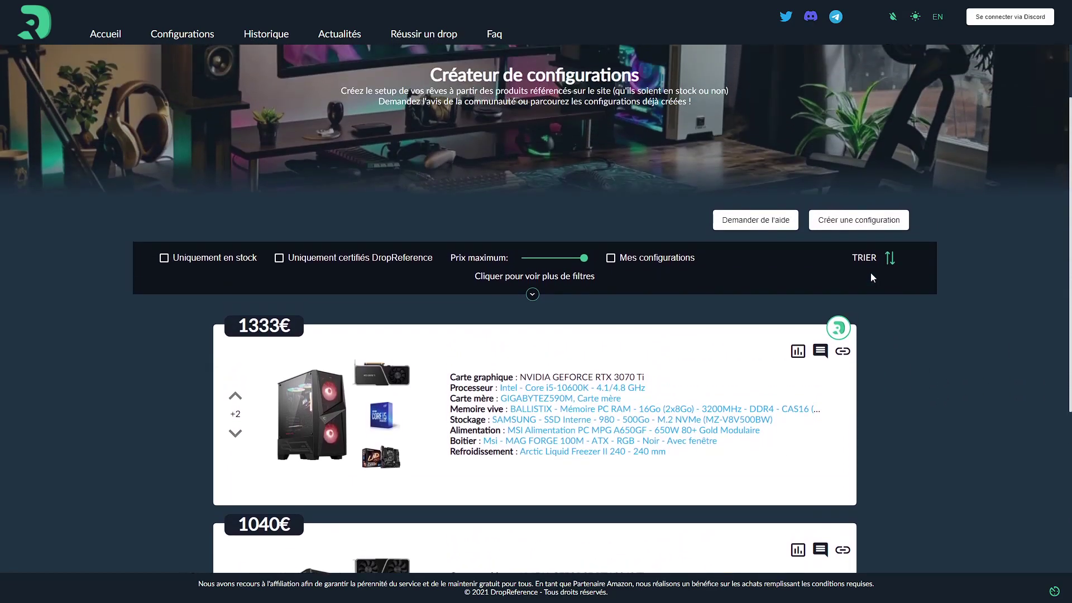
Switch to Discord and add the first vote reaction to the 1035€ configuration post in the setup-builder channel
key("alt+Tab")
key("alt+Tab")
key("alt+Tab")
key("alt+Tab")
key("alt+Tab")
key("alt+Tab")
key("alt+Tab")
key("alt+Tab")
key("alt+Tab")
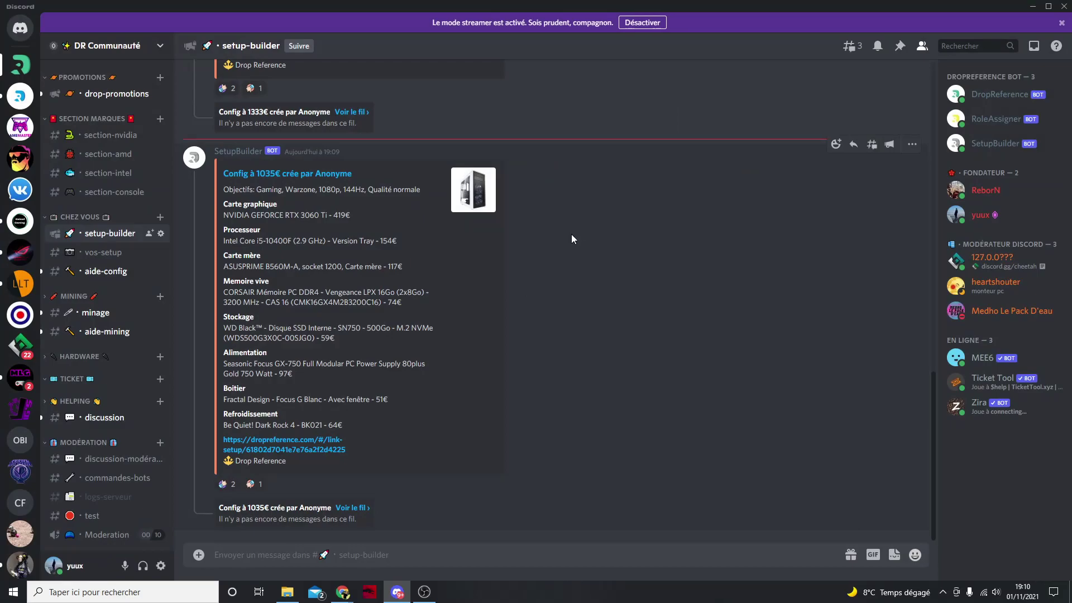
scroll(101, 217, "up", 3)
scroll(99, 212, "down", 5)
scroll(99, 212, "up", 3)
mouse_move(102, 299)
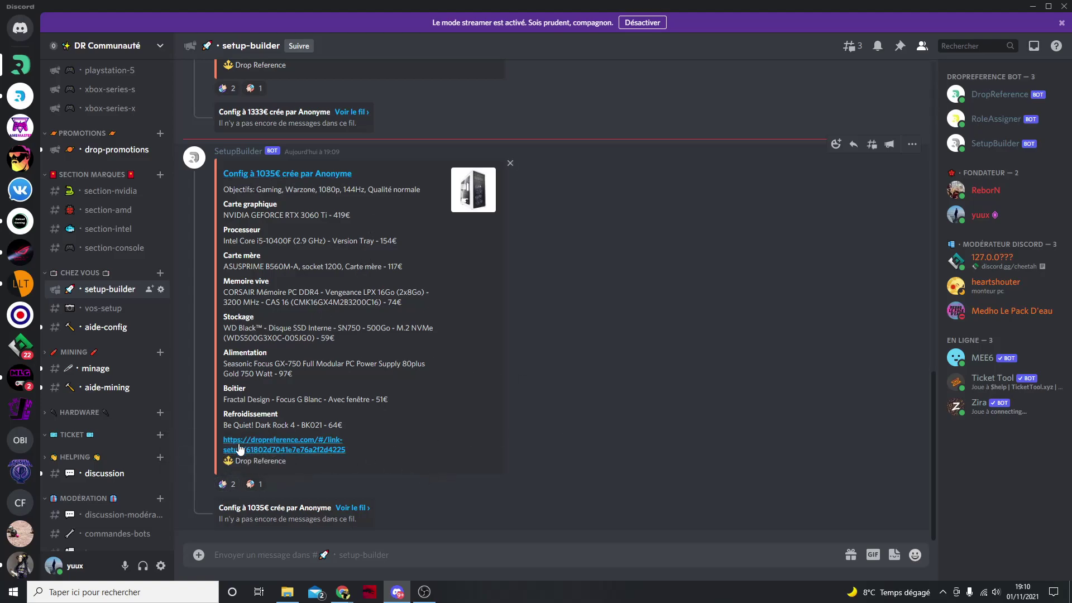
left_click(231, 483)
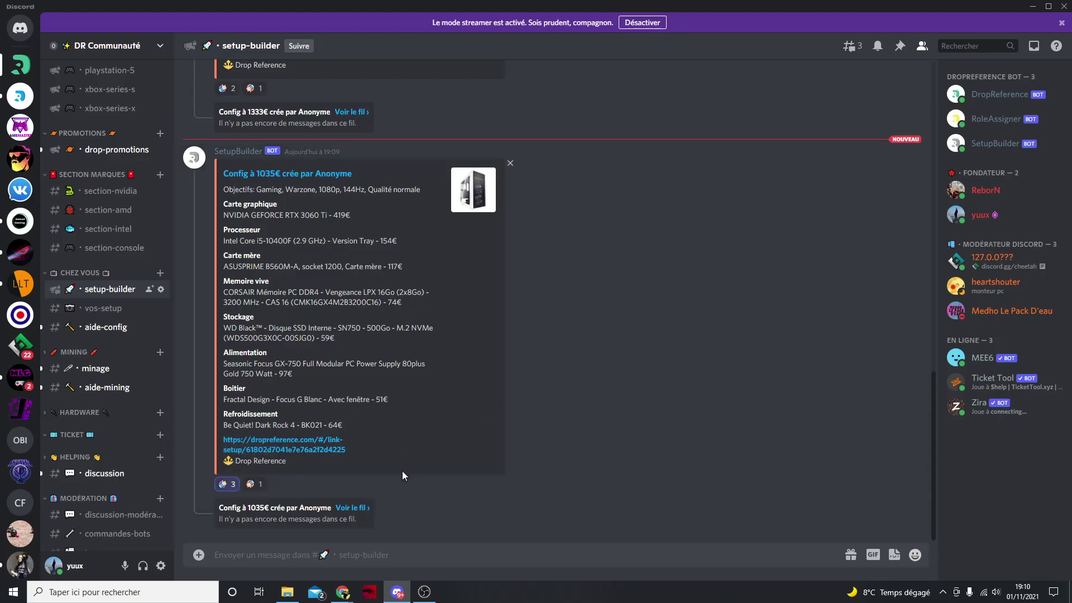
Open the DropReference link in the Discord post of the 1035€ configuration and review its objectives and components
left_click(354, 588)
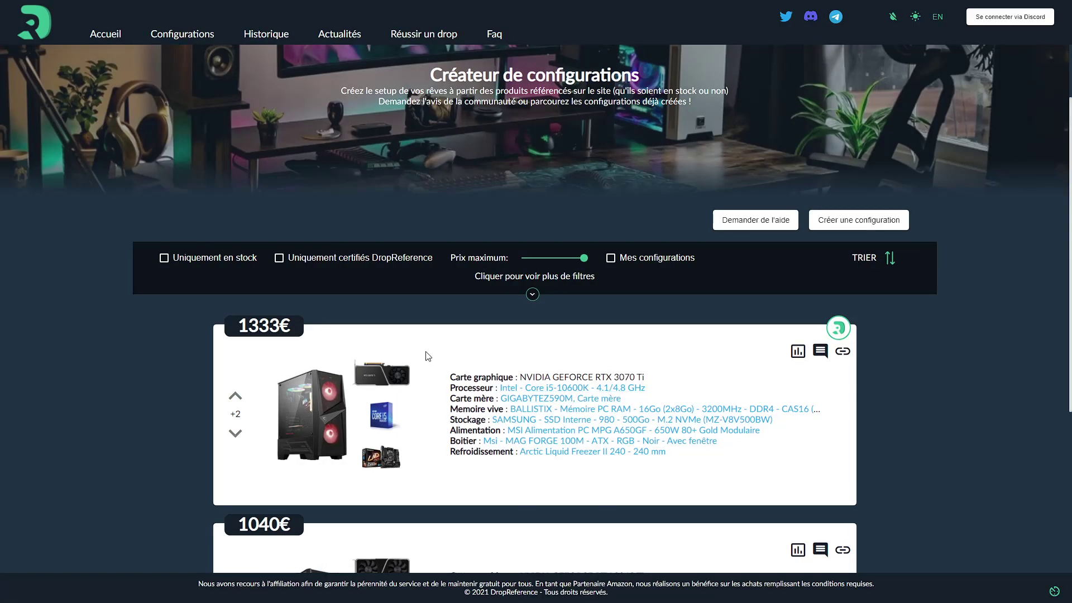
key("alt+Tab")
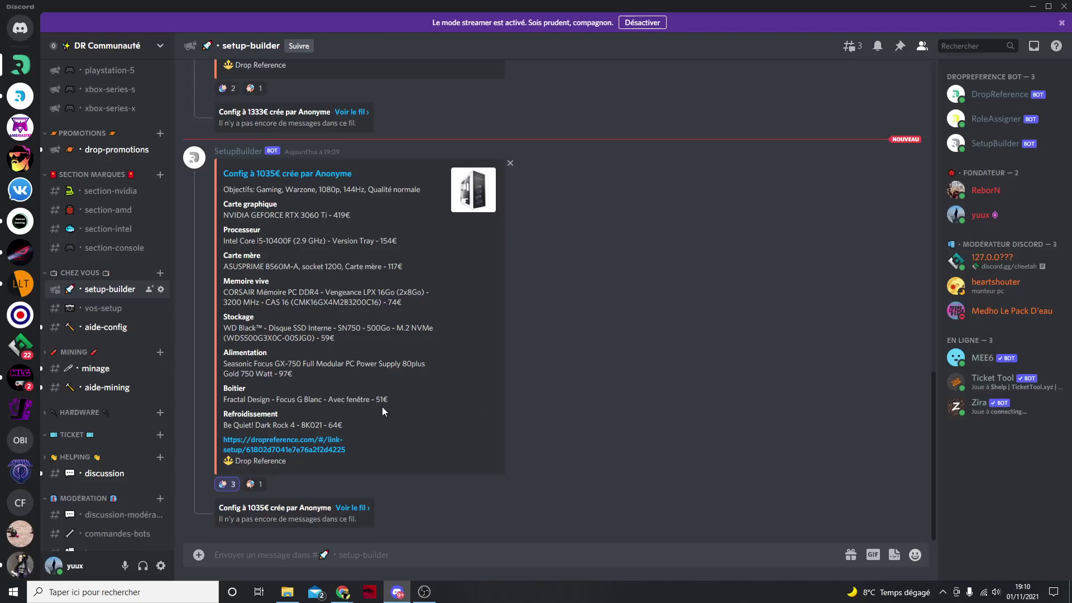
left_click(295, 447)
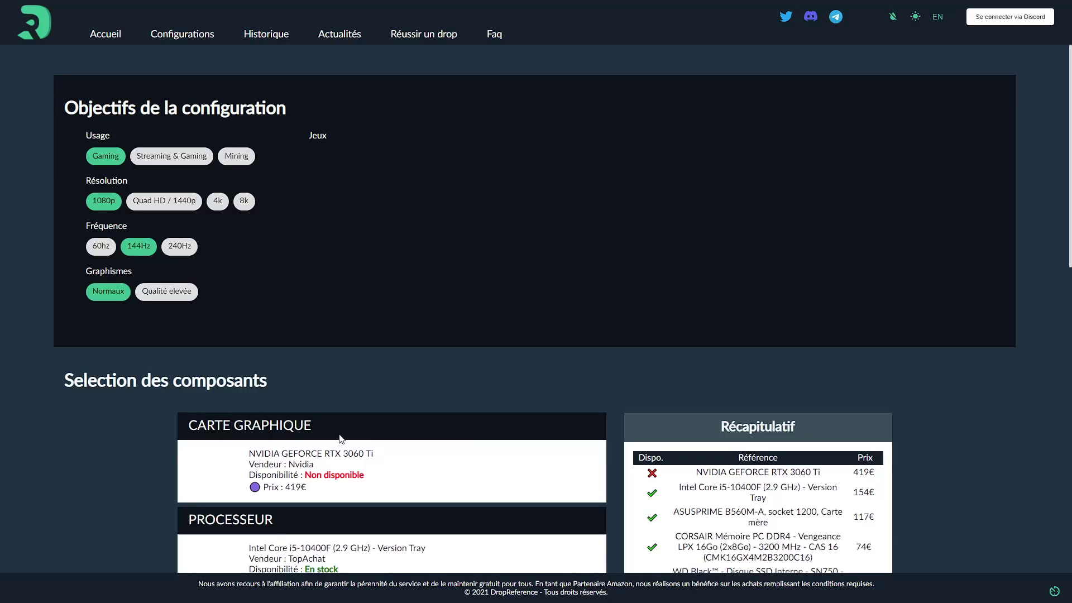
scroll(447, 400, "down", 5)
scroll(447, 400, "up", 5)
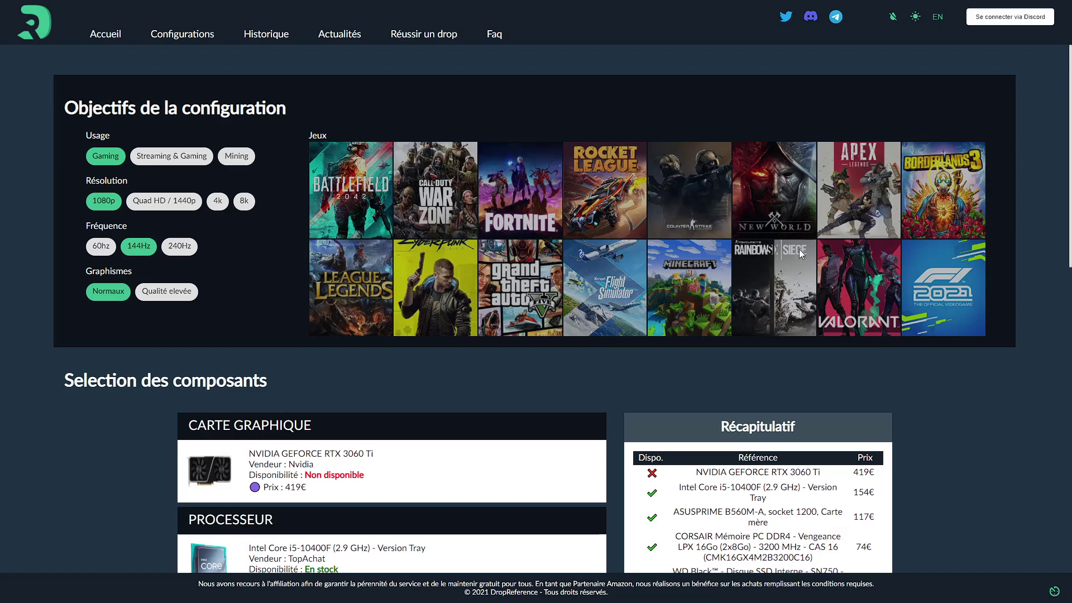
Open the configurations list and examine the published builds, including the DropReference certification badge on the 1333€ one
left_click(177, 38)
scroll(411, 286, "down", 5)
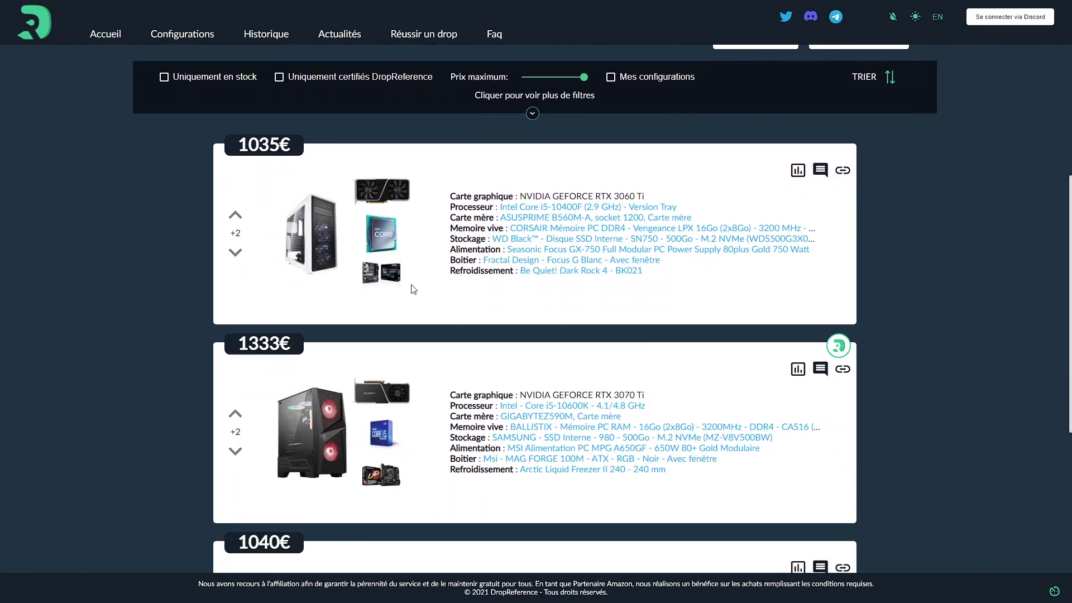
scroll(838, 296, "down", 1)
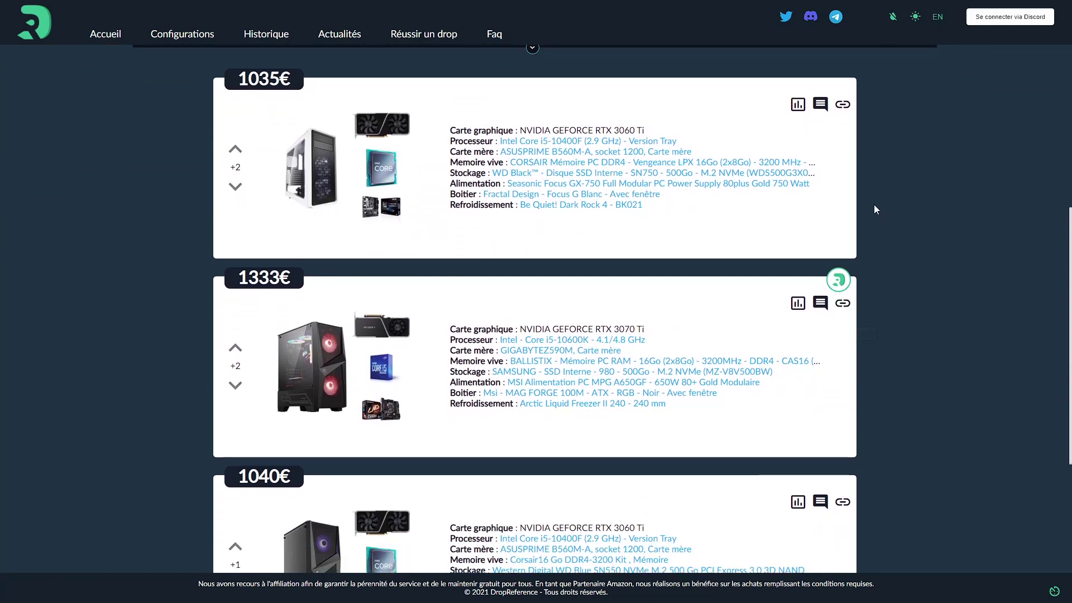
mouse_move(832, 288)
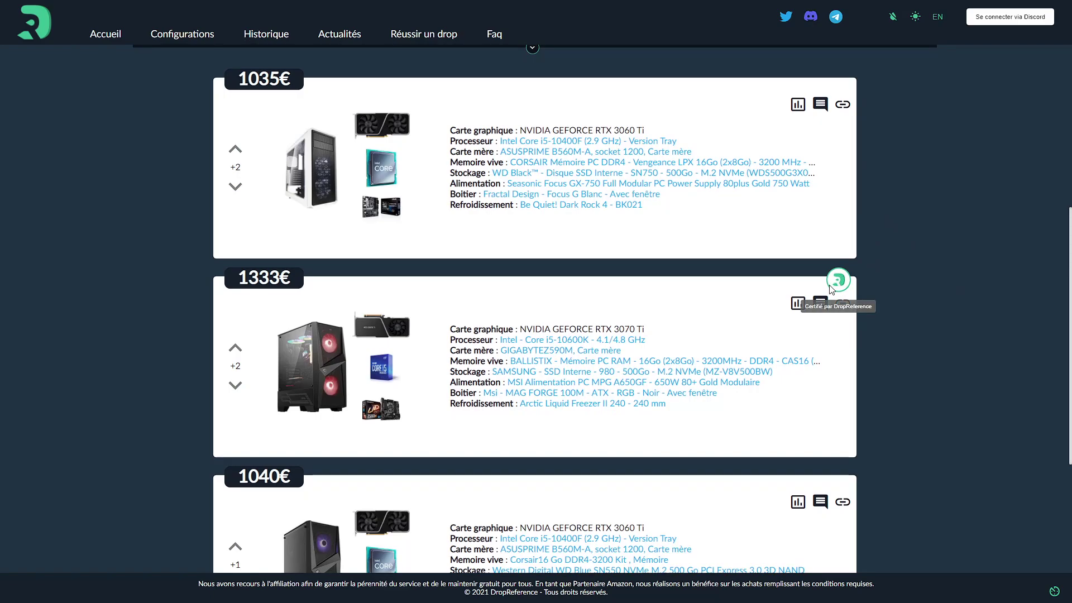
scroll(782, 319, "down", 1)
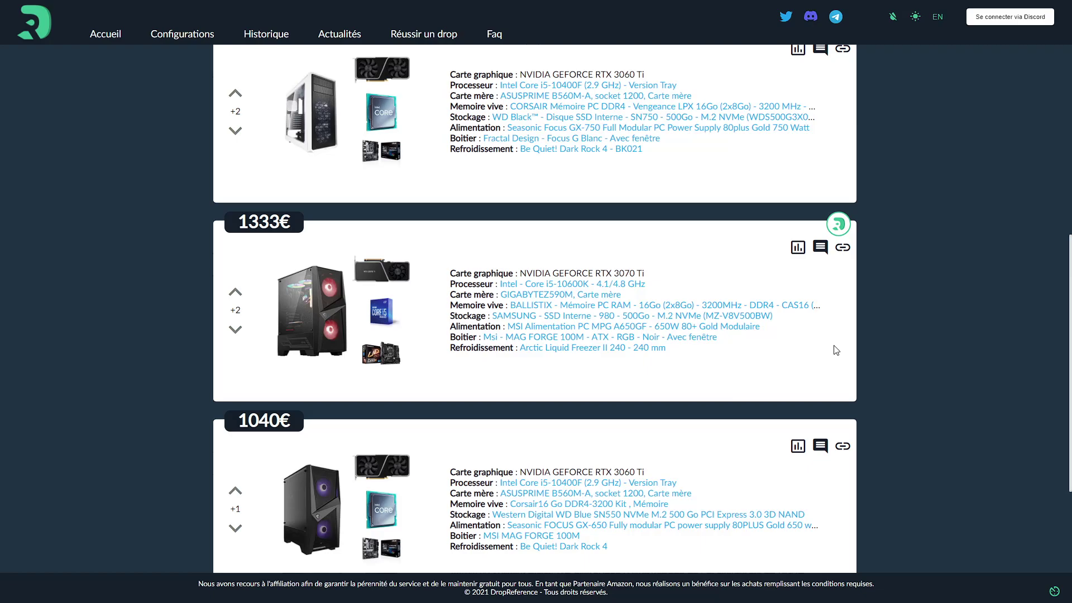
scroll(836, 350, "up", 2)
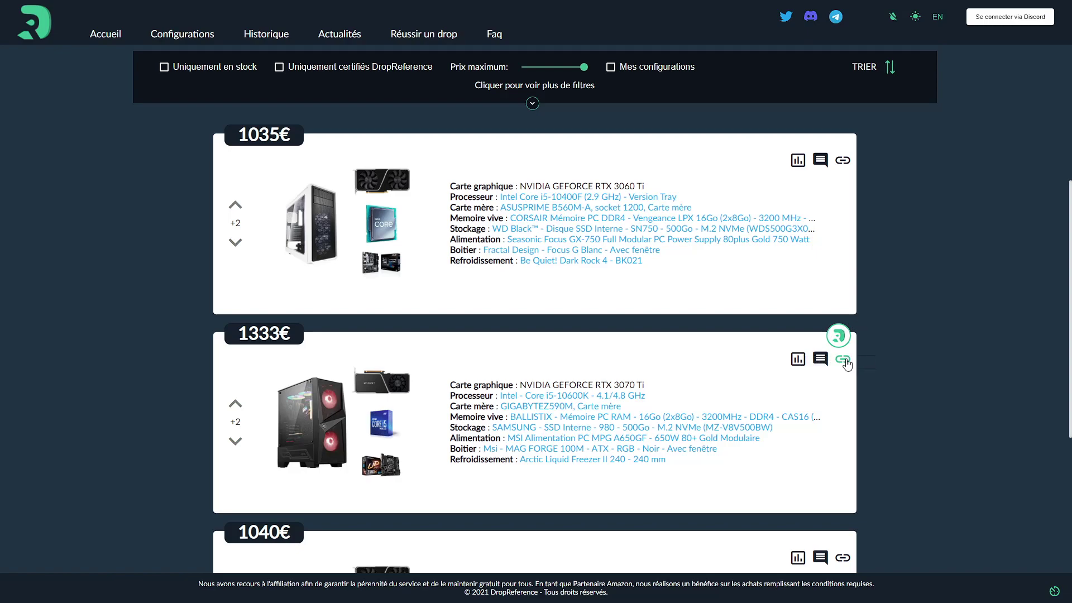
Switch to Discord and open the discussion thread of the 1035€ configuration
key("alt+Tab")
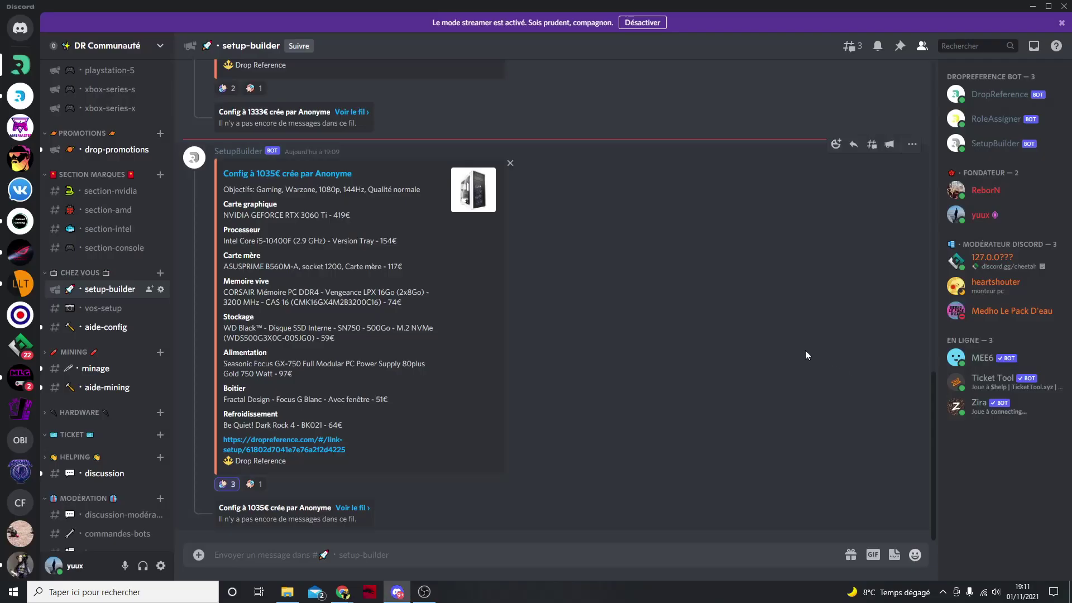
left_click(325, 527)
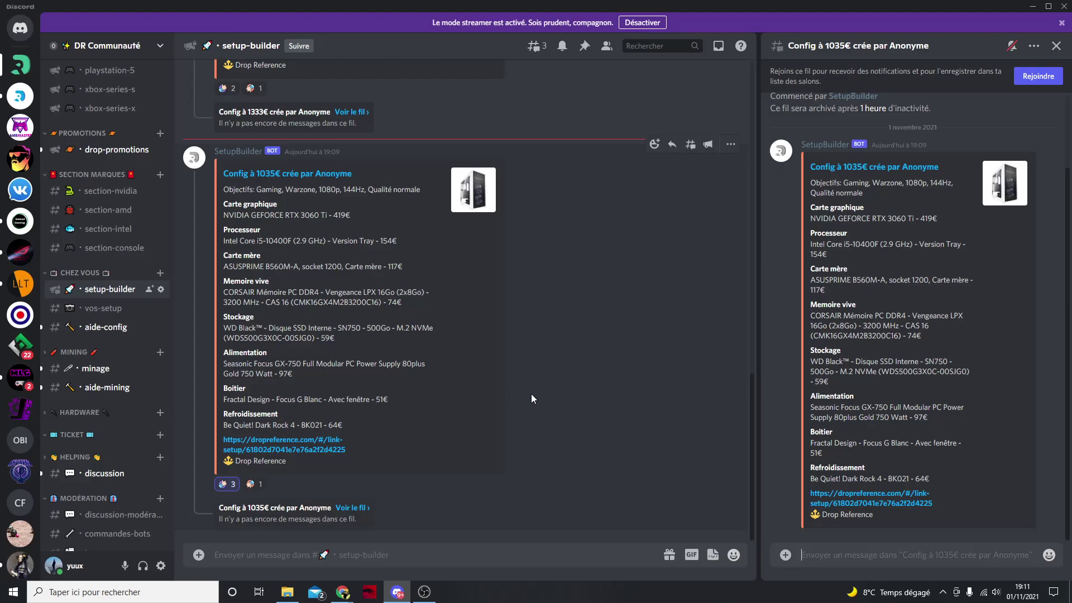
Switch back to DropReference in Chrome, expand the additional filters and examine the usage, resolution, frequency, graphics and game options
mouse_move(344, 592)
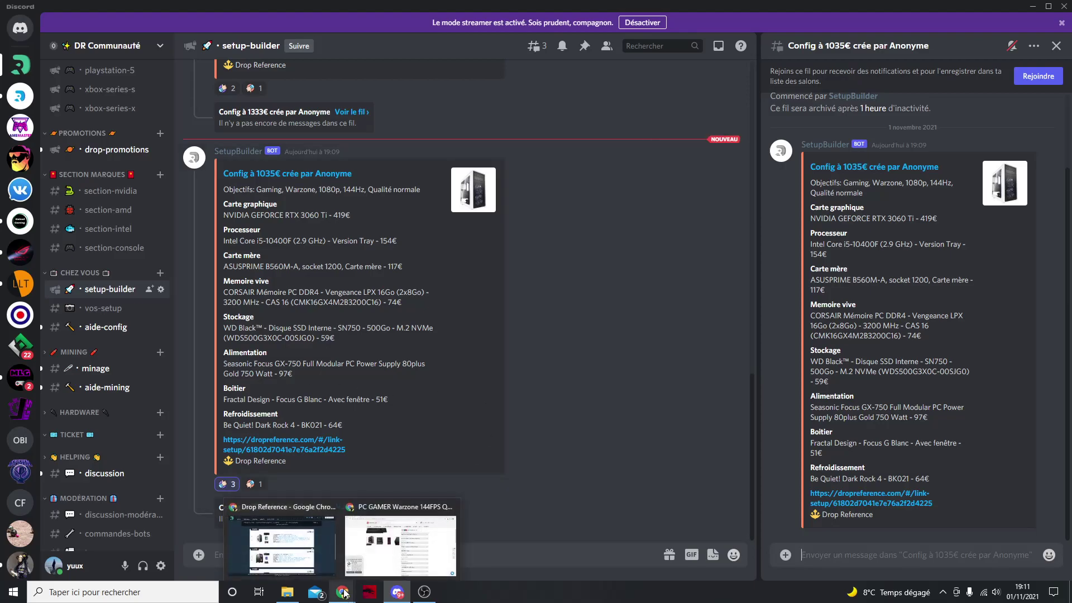
left_click(298, 550)
scroll(407, 395, "up", 4)
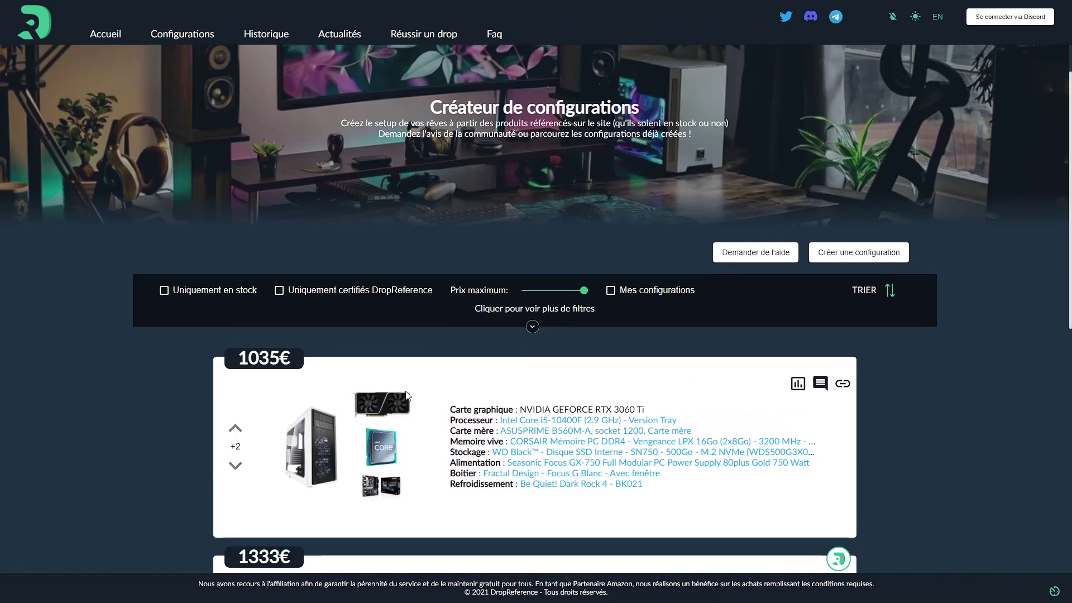
left_click(531, 330)
scroll(246, 239, "down", 4)
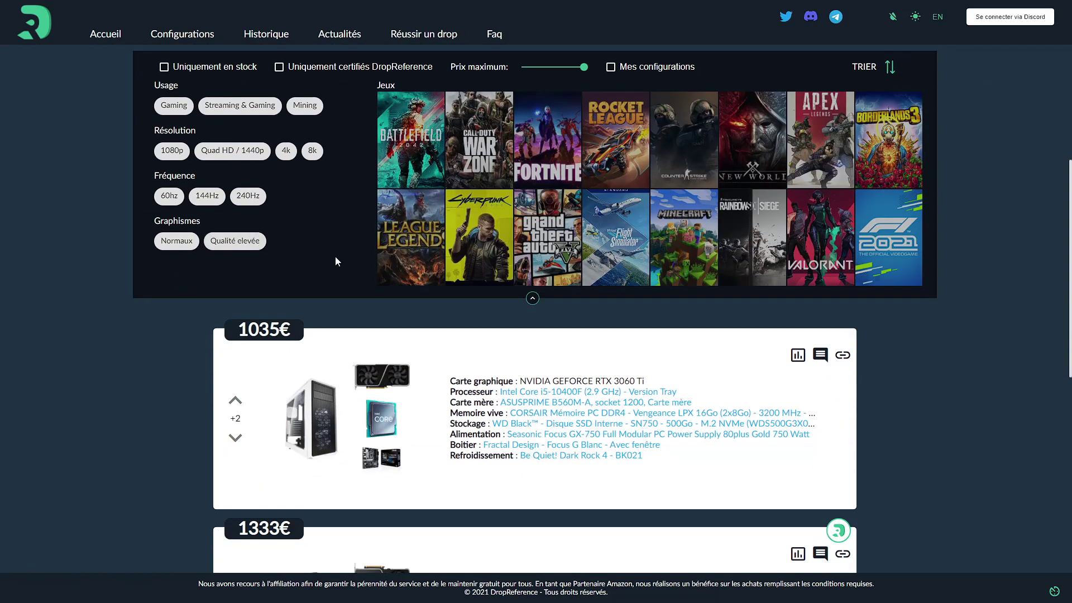
scroll(374, 285, "down", 1)
scroll(414, 314, "down", 3)
scroll(409, 318, "up", 8)
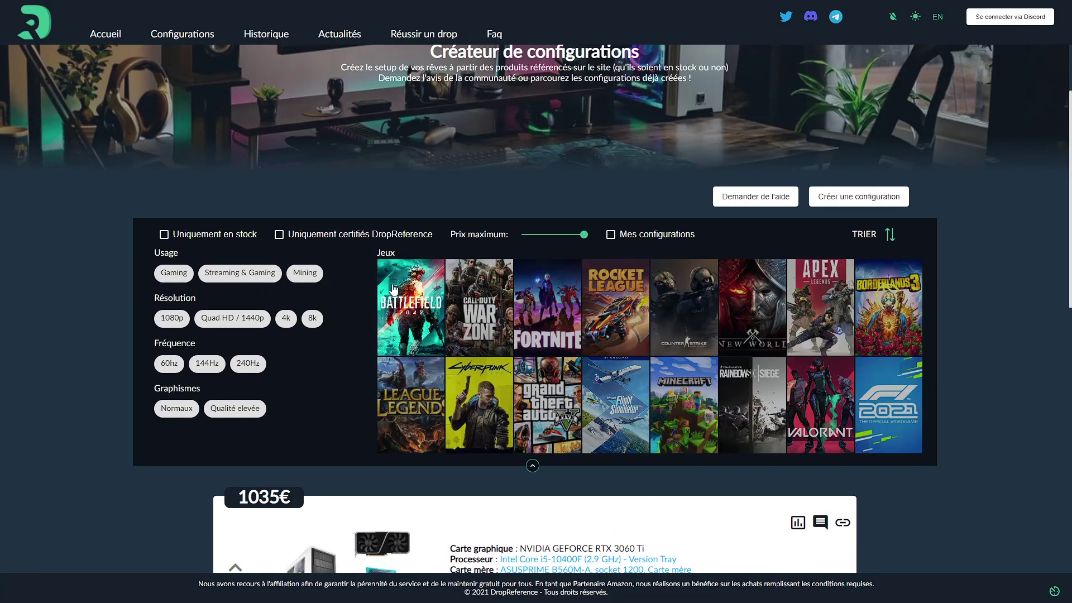
left_click(177, 317)
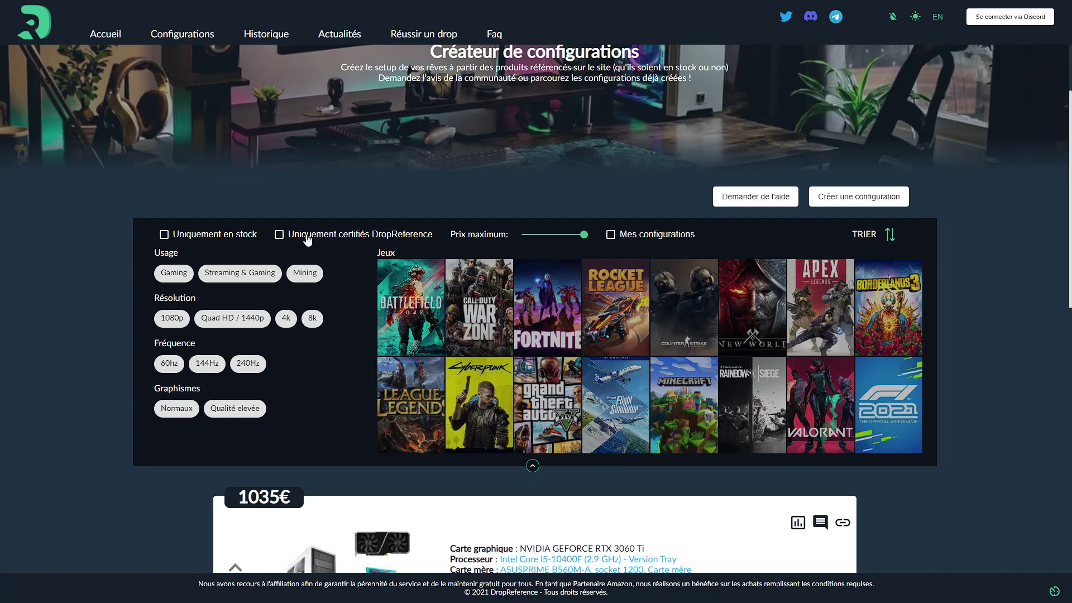
Preview only the DropReference-certified configurations, remove that filter and examine the available sort orders for the list
left_click(340, 237)
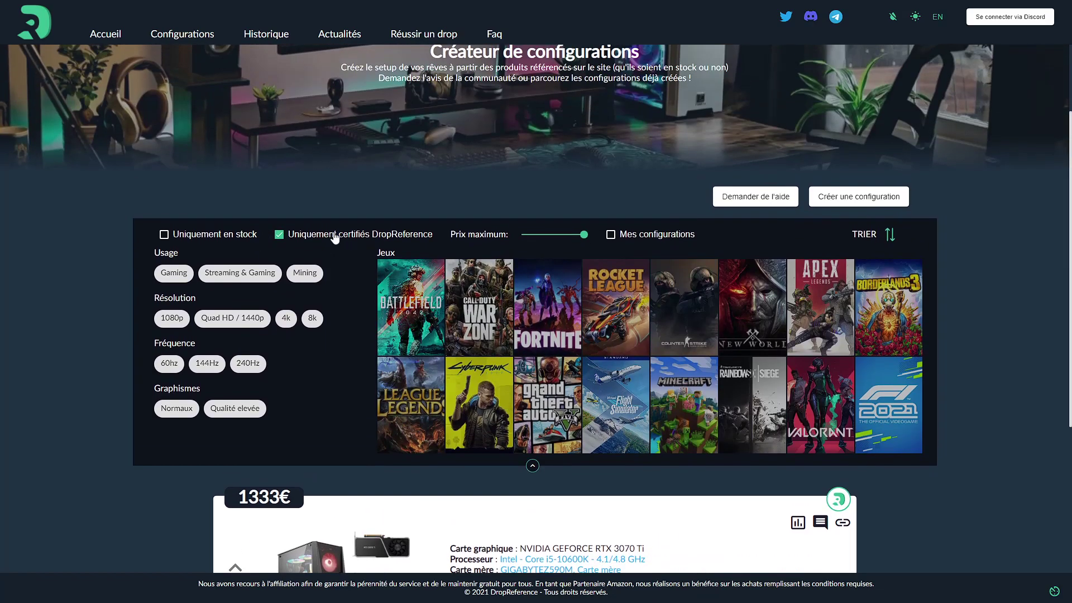
left_click(335, 238)
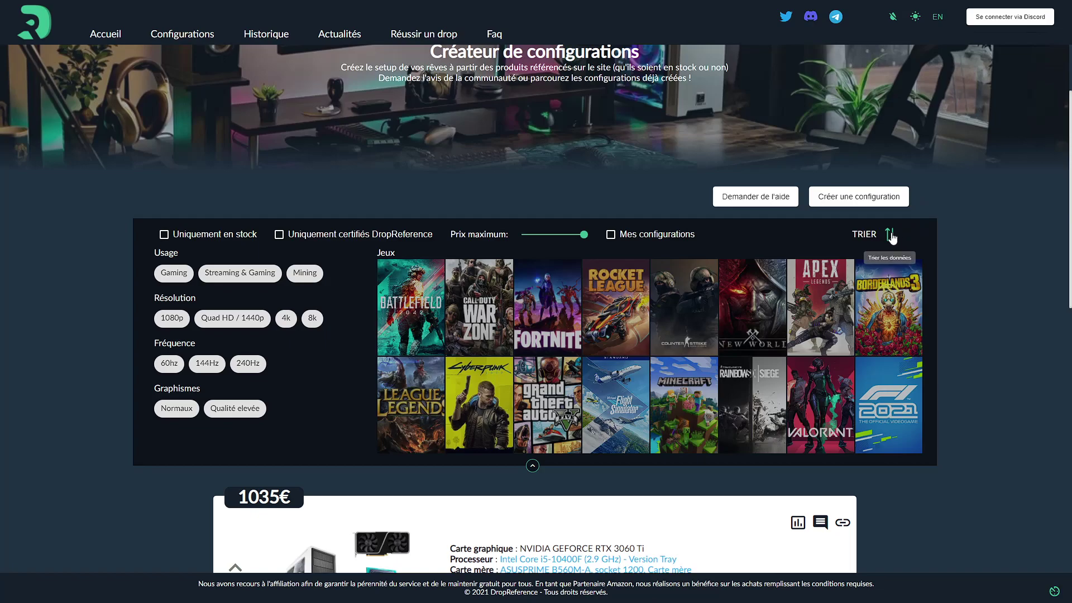
left_click(890, 235)
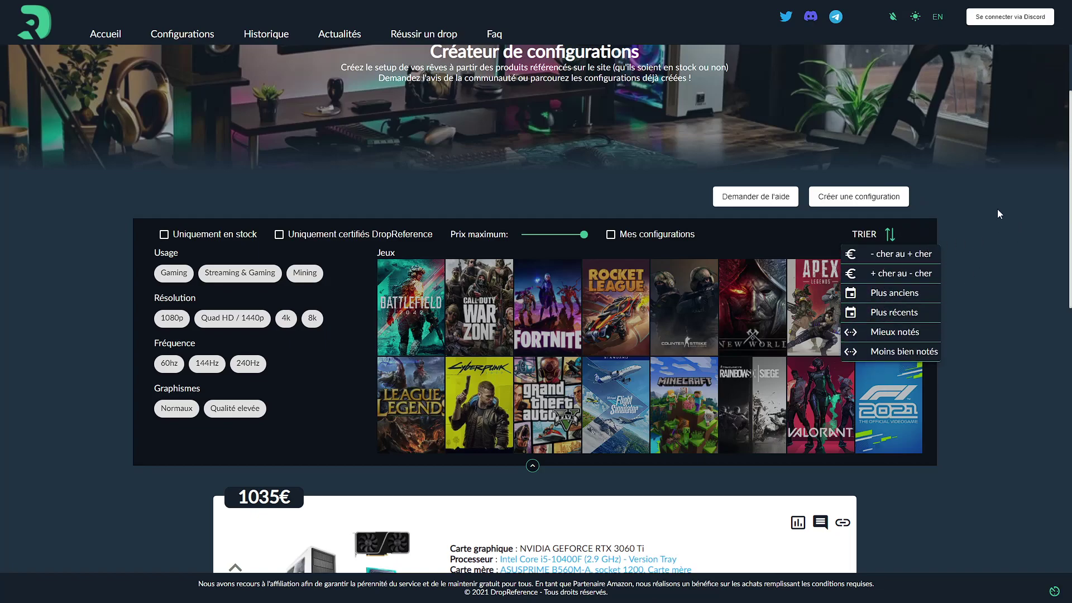
scroll(984, 218, "down", 4)
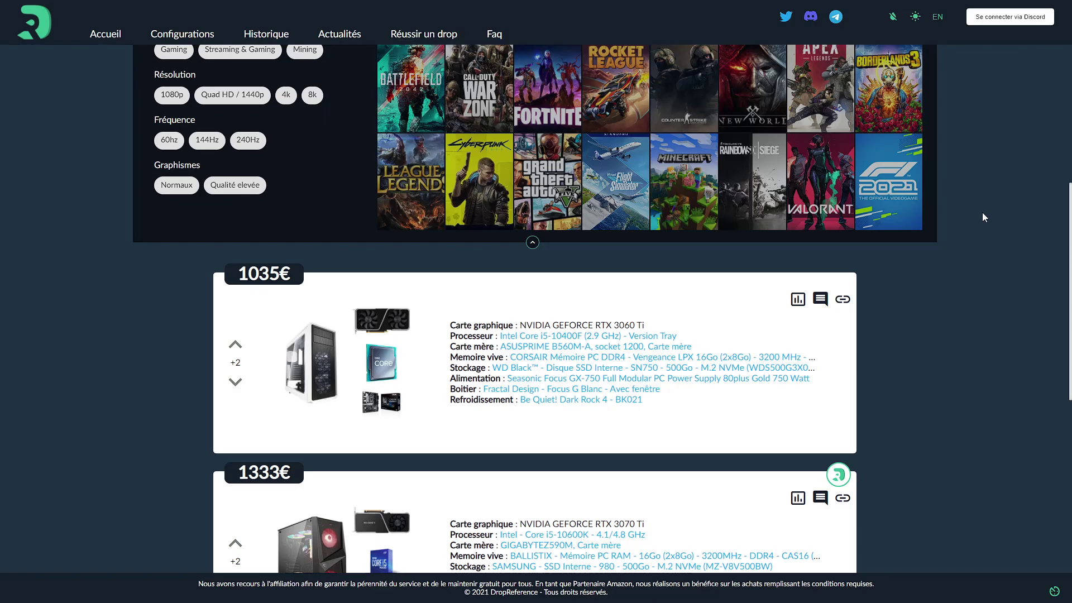
scroll(983, 268, "up", 5)
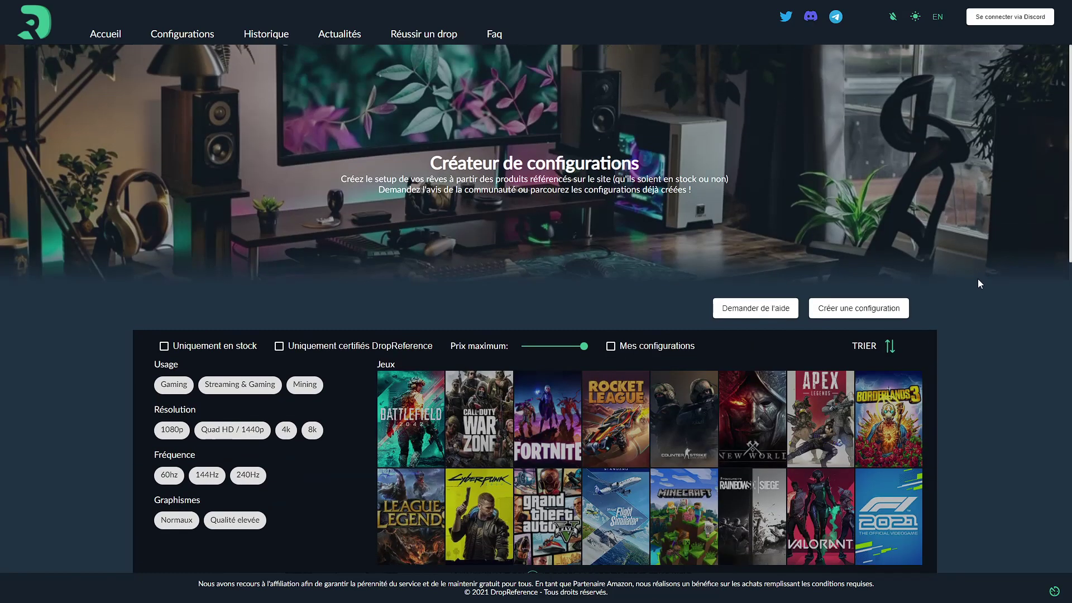
scroll(980, 283, "up", 1)
scroll(991, 357, "down", 3)
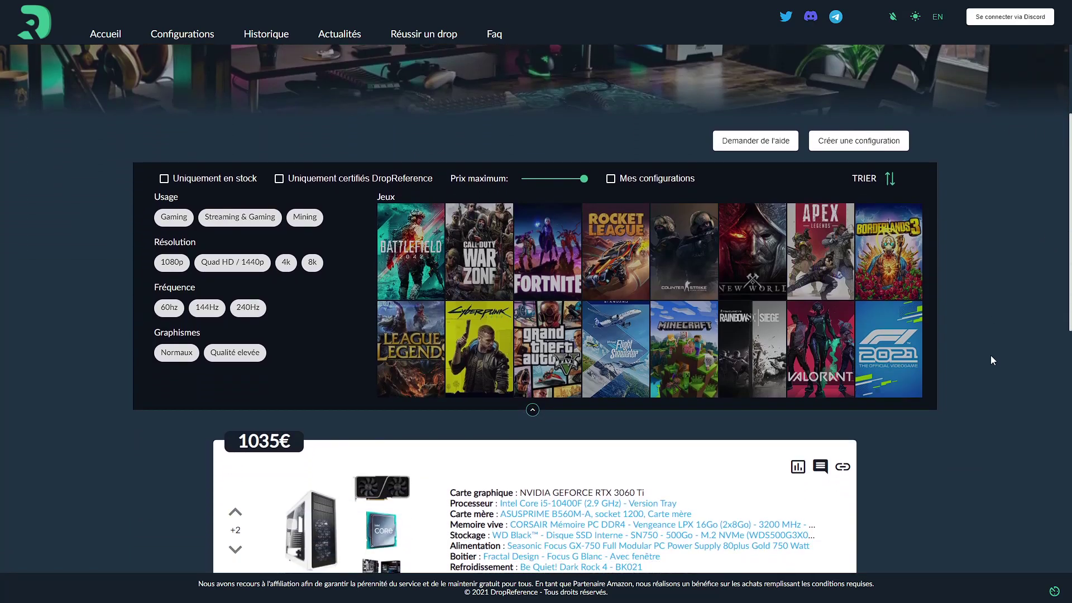
scroll(991, 360, "down", 4)
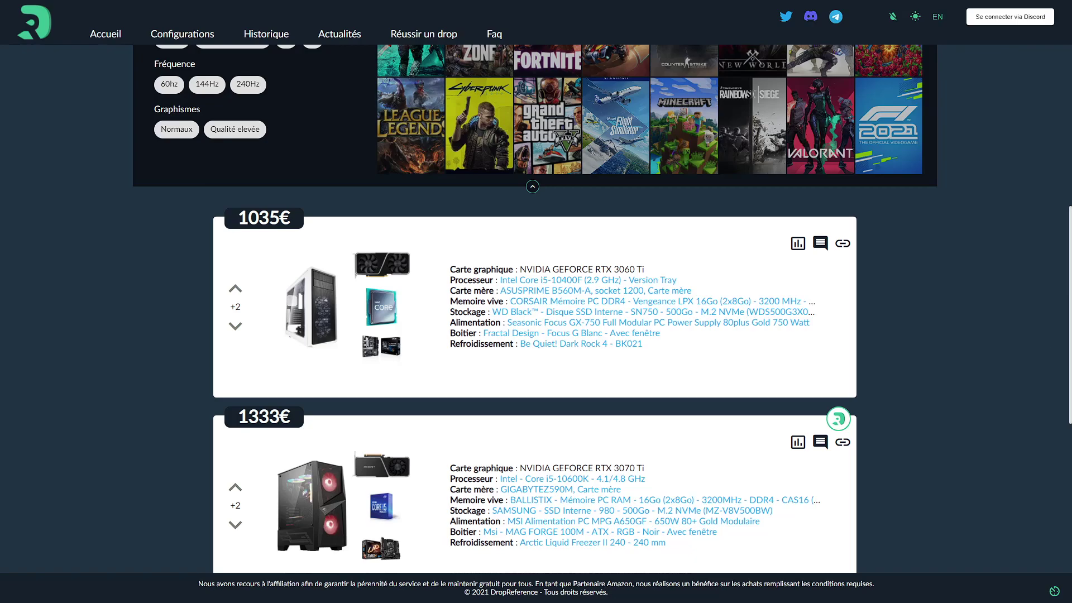
scroll(974, 354, "down", 6)
scroll(973, 354, "up", 11)
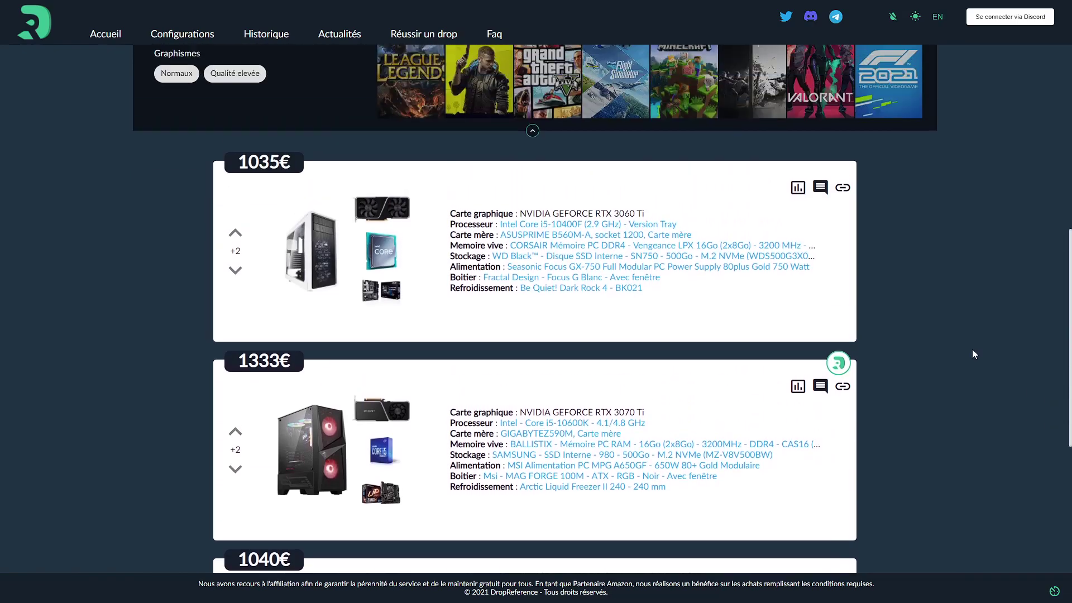